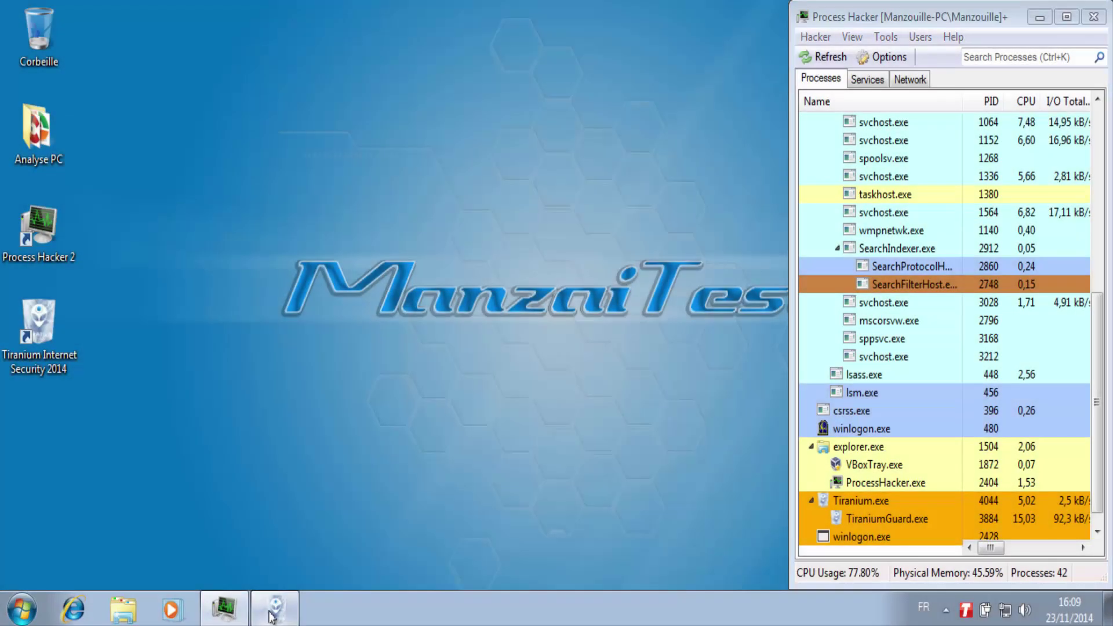
# Open Tiranium Internet Security and review its Home, Scan, Threats and Firewall pages
pyautogui.click(272, 611)
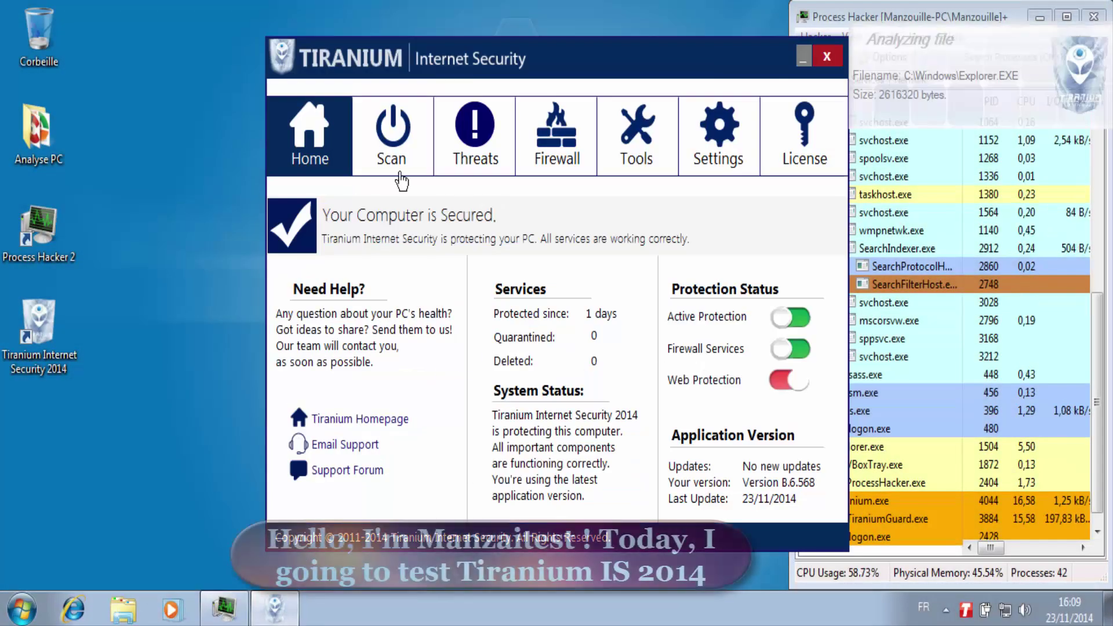
pyautogui.click(393, 137)
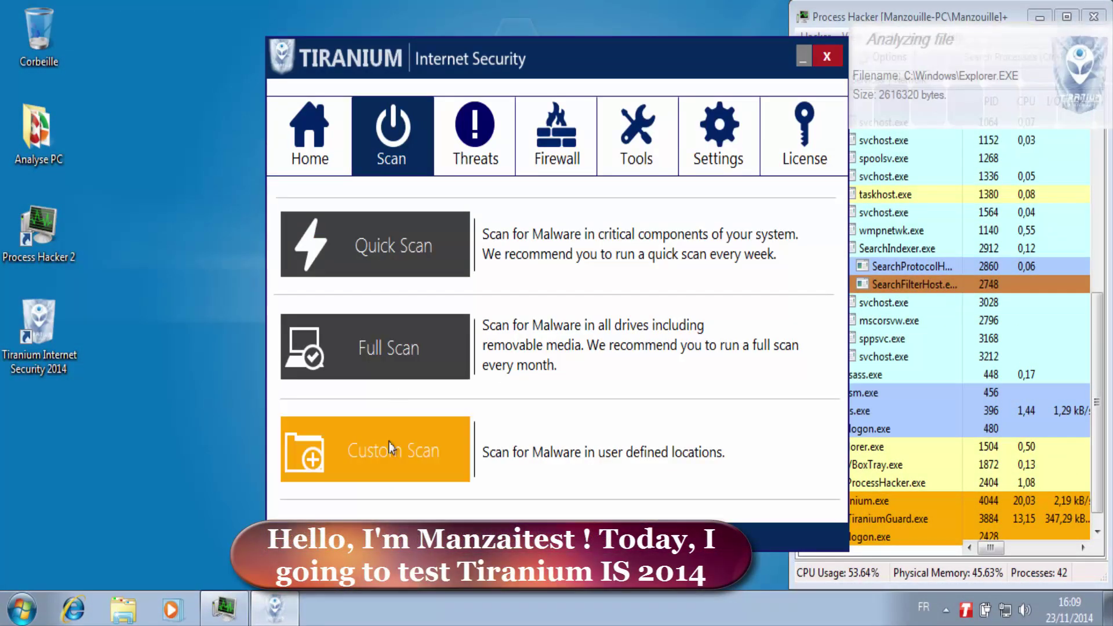
pyautogui.click(456, 148)
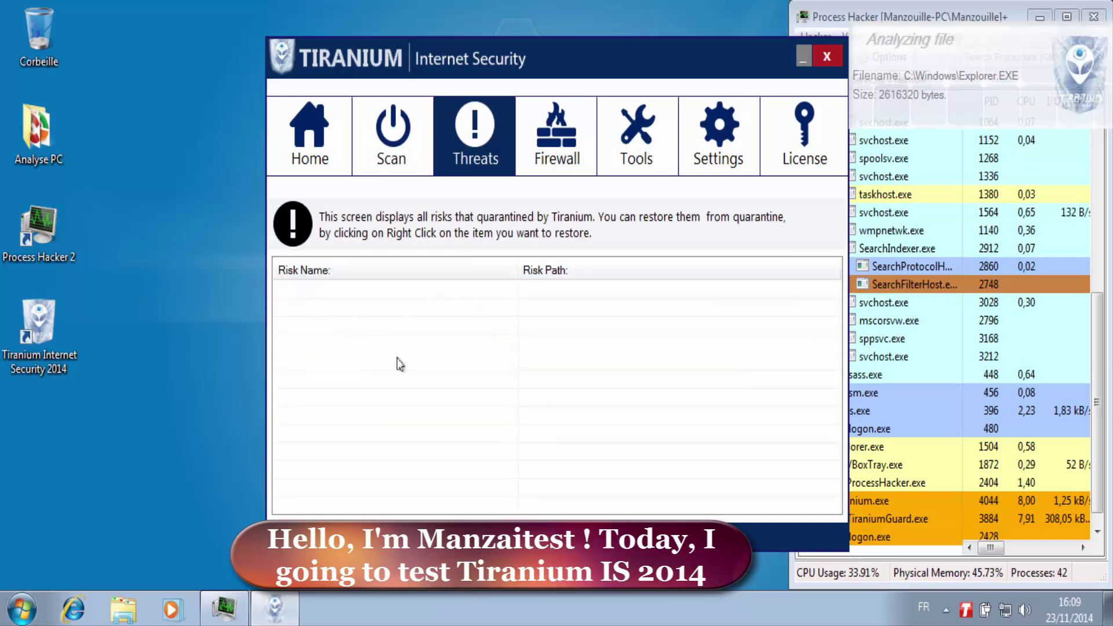
pyautogui.click(555, 136)
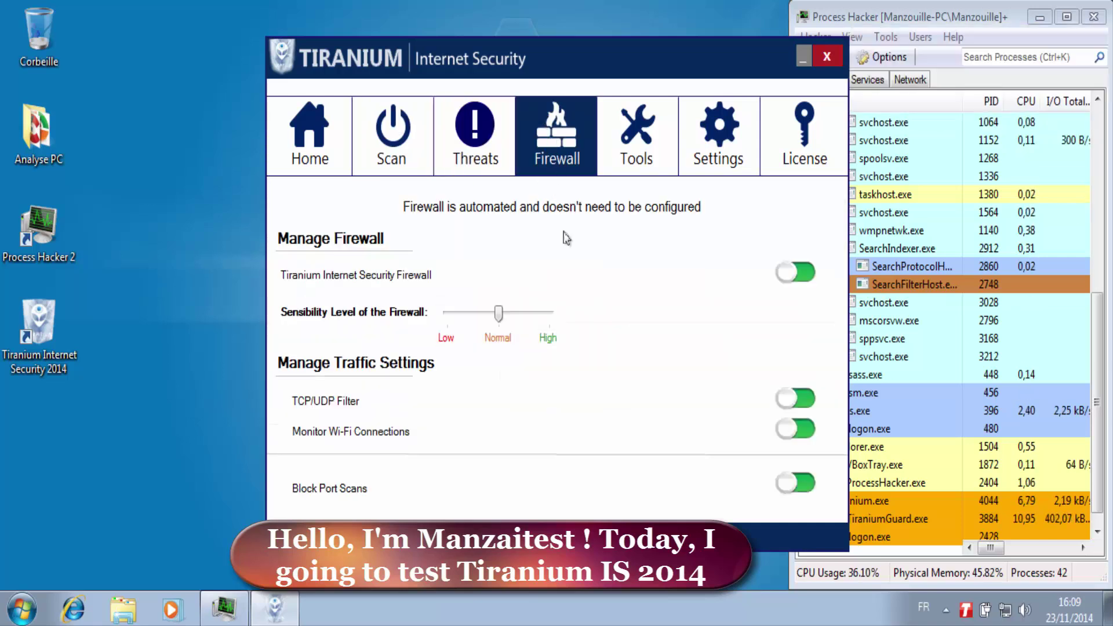
# Run System Repair from the Tiranium tools, look through the list of repair checks and close the report
pyautogui.click(625, 168)
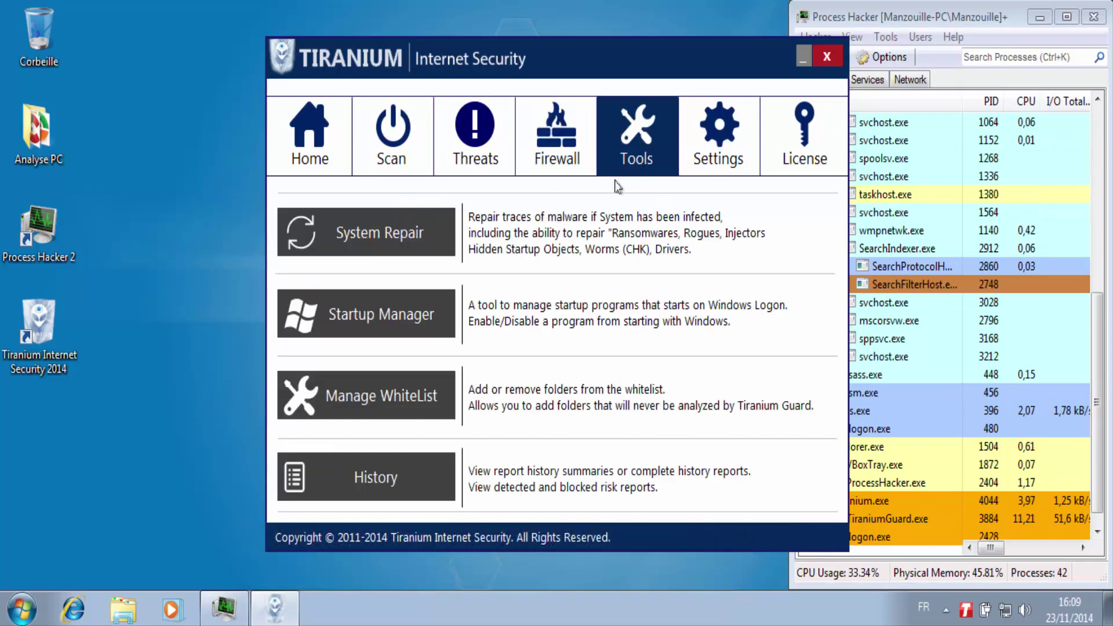
pyautogui.click(413, 238)
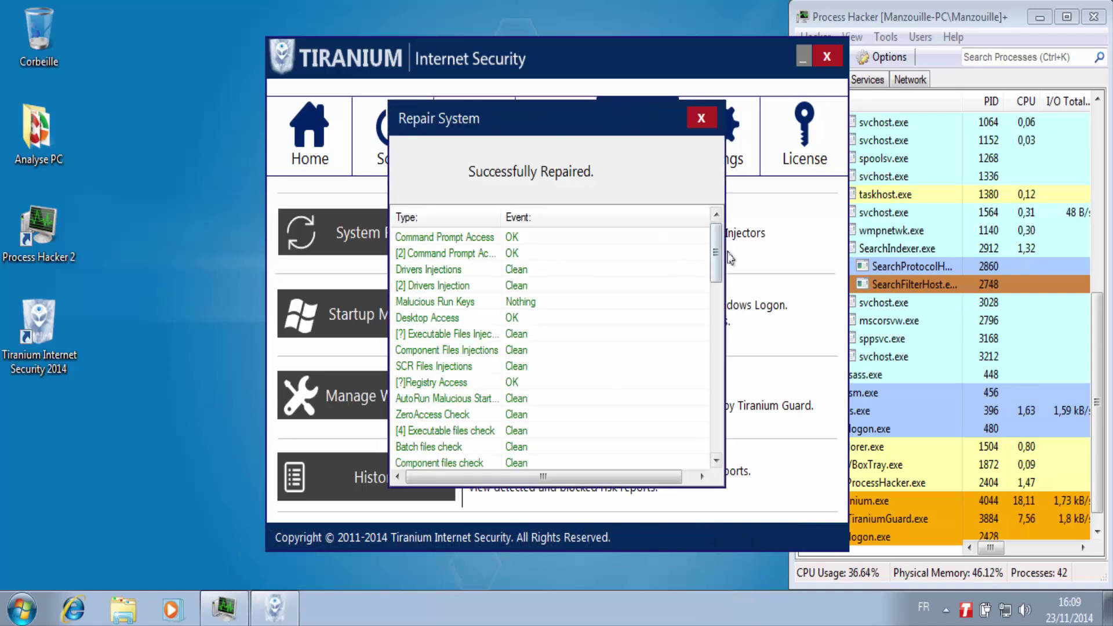
pyautogui.moveTo(719, 249); pyautogui.dragTo(686, 385)
pyautogui.click(701, 117)
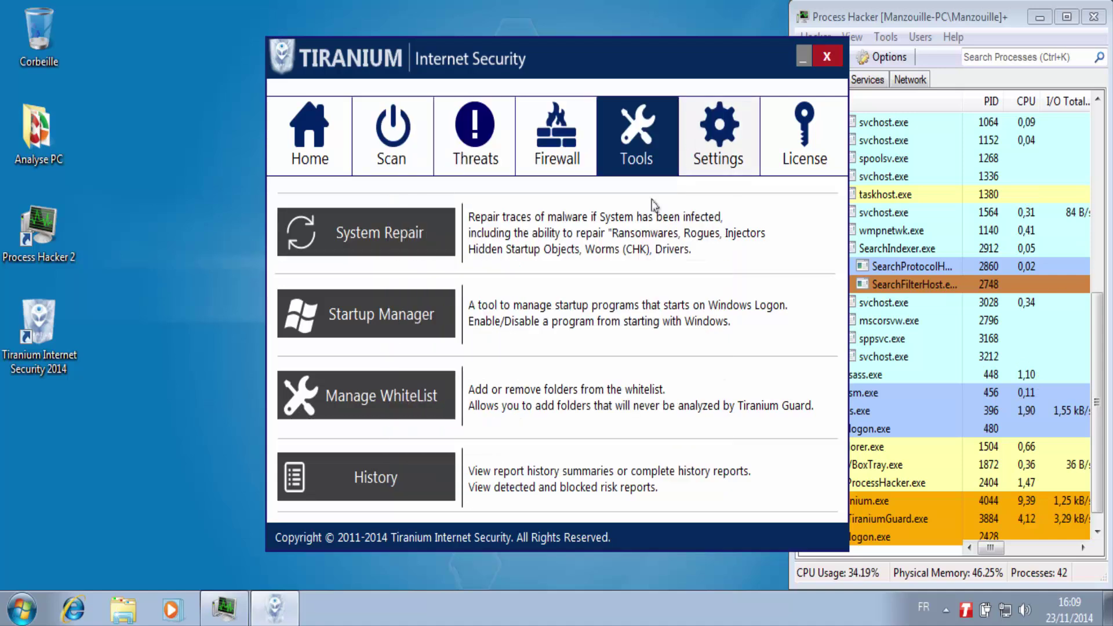
# Review the startup entries in Startup Manager and the folder whitelist, leaving both without changes
pyautogui.click(434, 315)
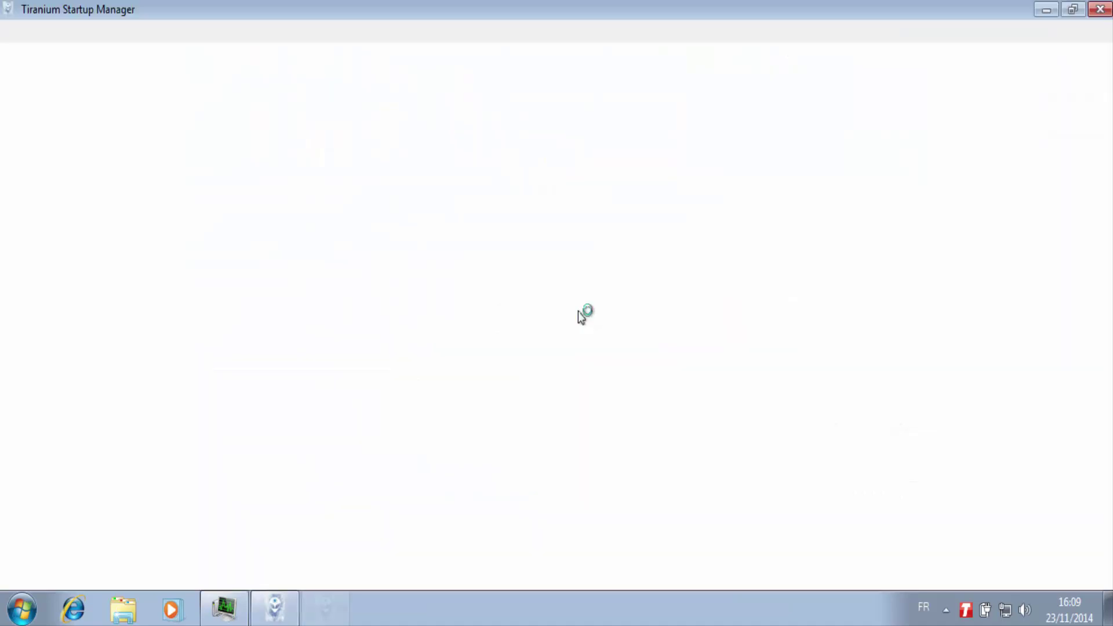
pyautogui.moveTo(527, 196); pyautogui.dragTo(301, 44)
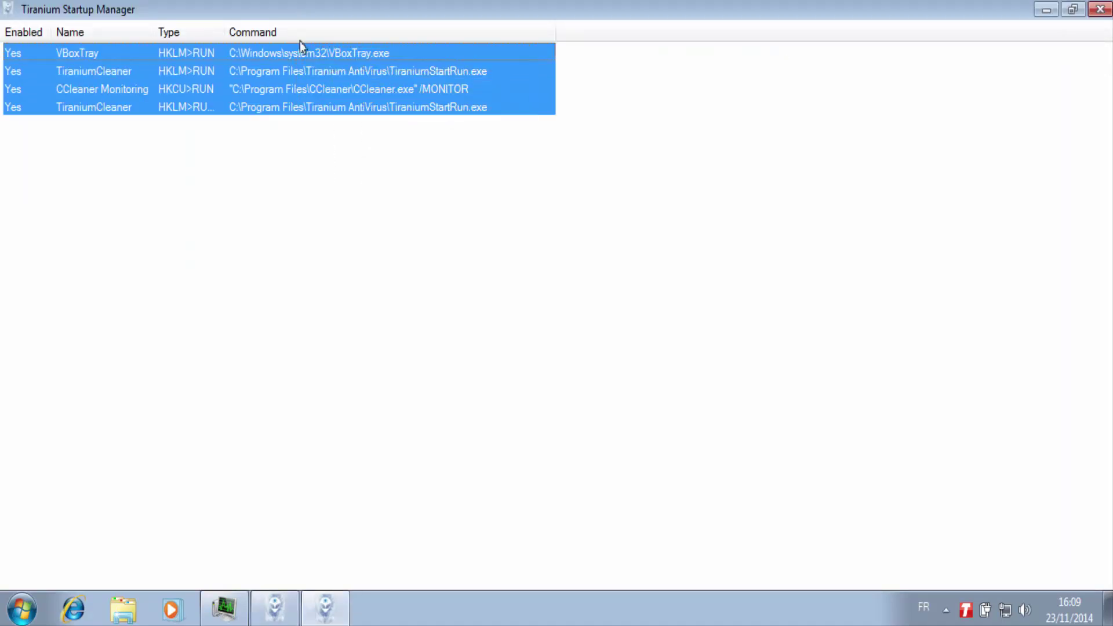
pyautogui.click(1094, 16)
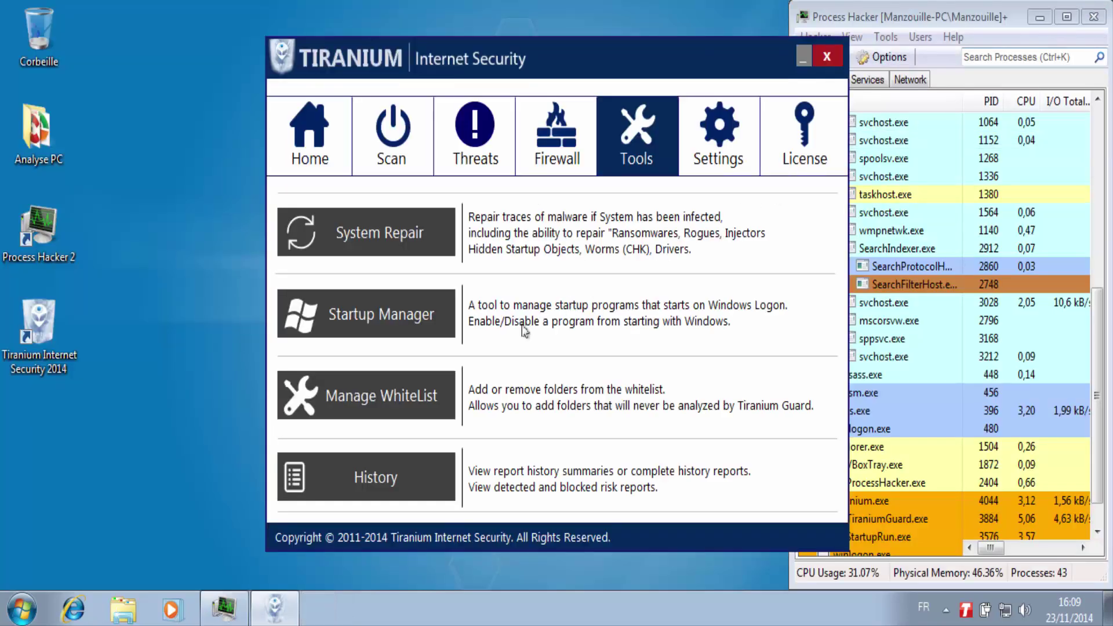
pyautogui.click(415, 391)
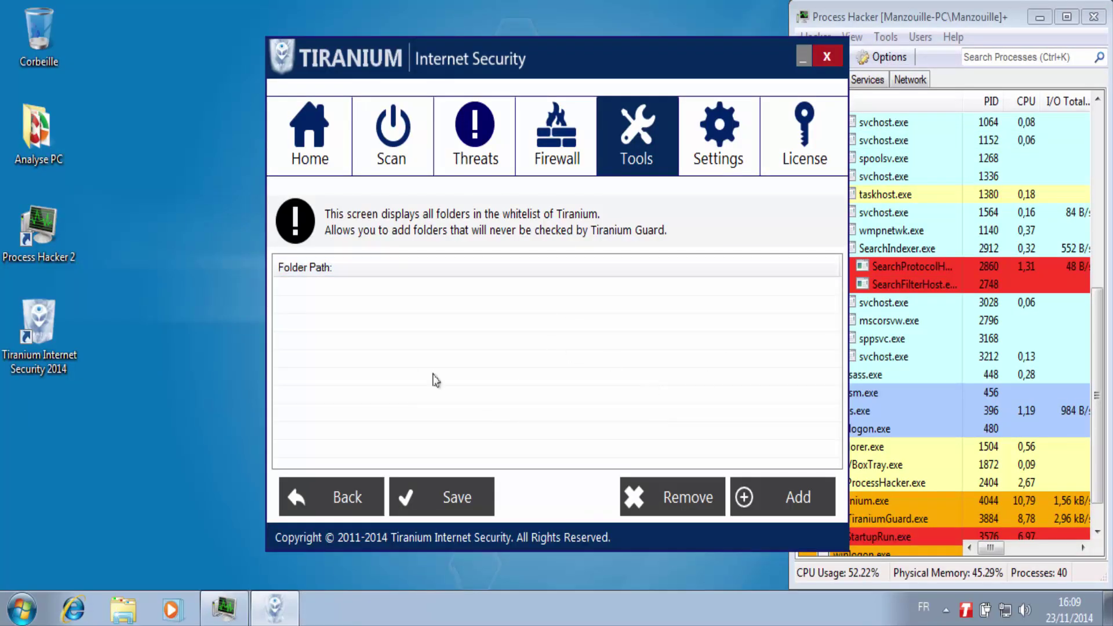
pyautogui.click(345, 497)
# Review the Settings, License and Home pages and close the Tiranium Internet Security window
pyautogui.click(715, 169)
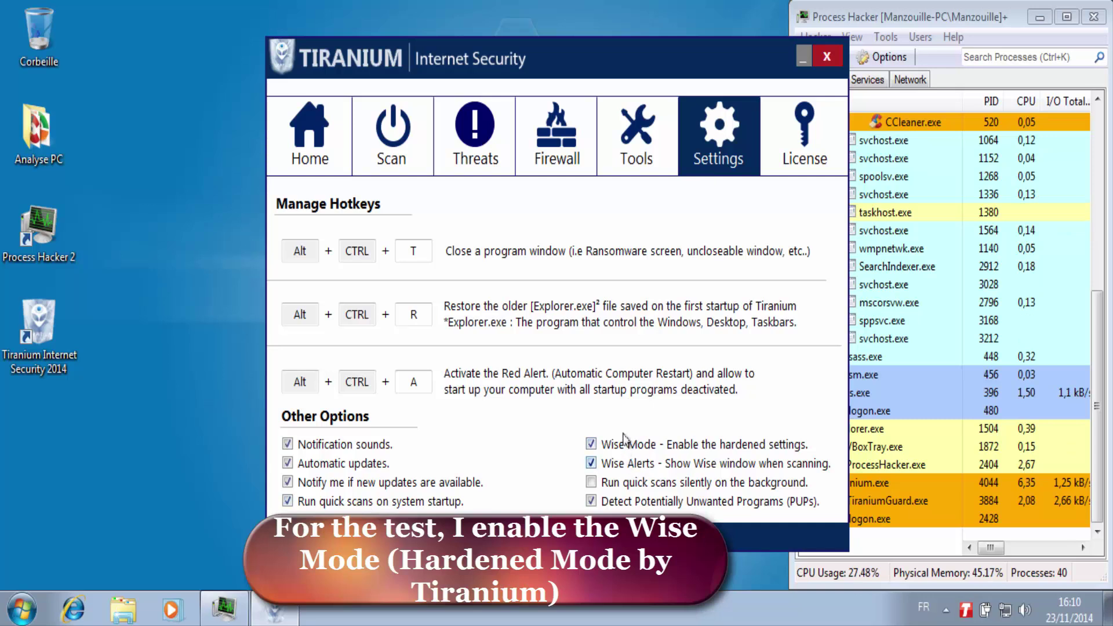
pyautogui.click(803, 152)
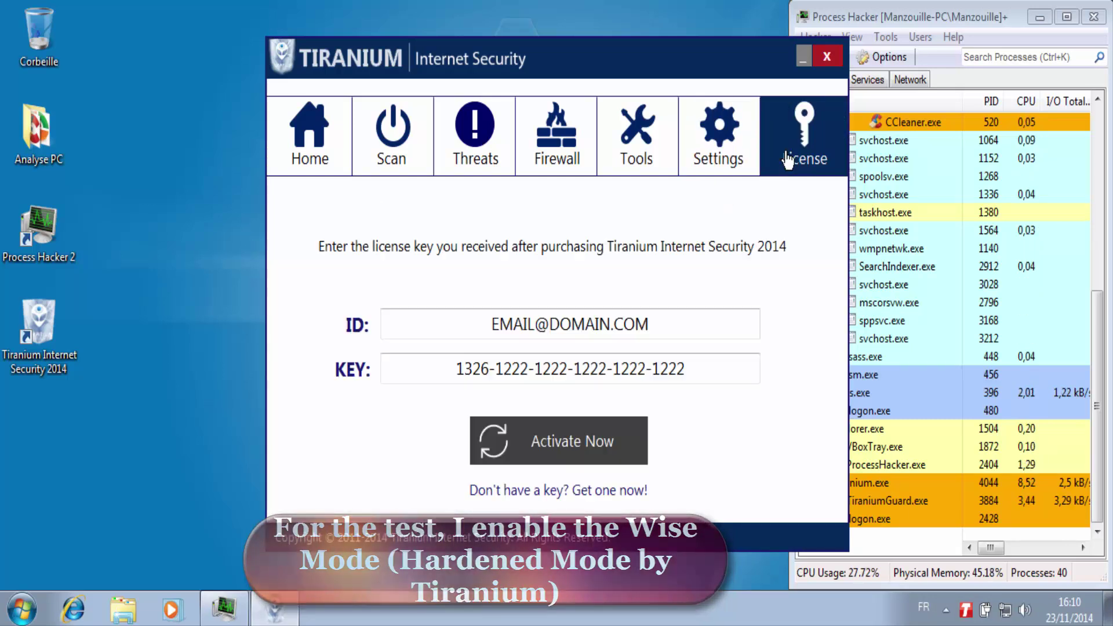
pyautogui.click(310, 136)
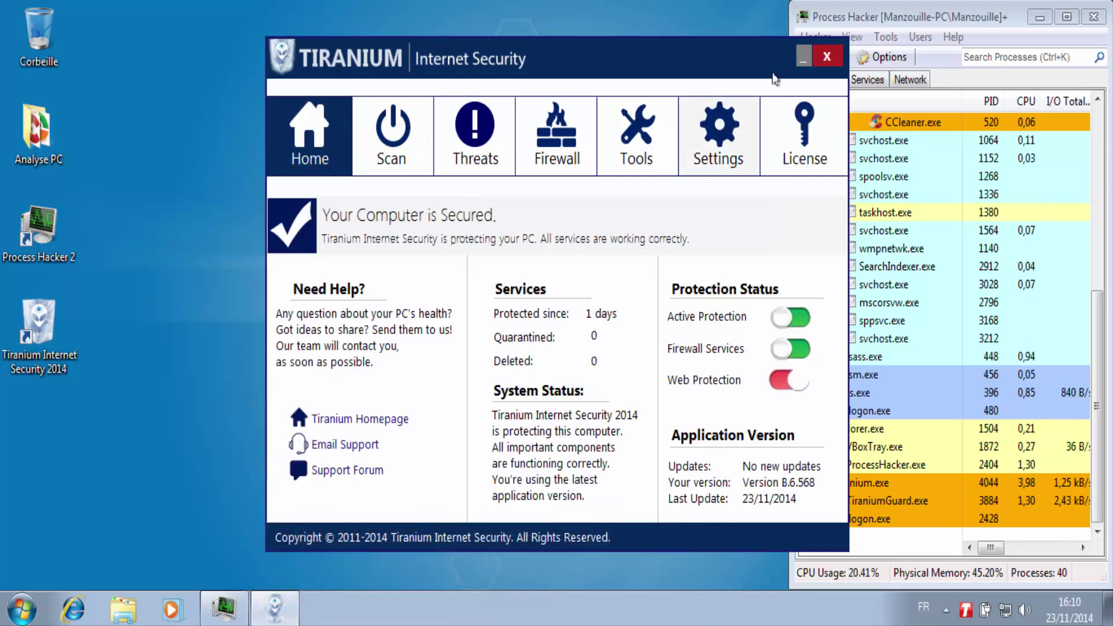
pyautogui.click(827, 56)
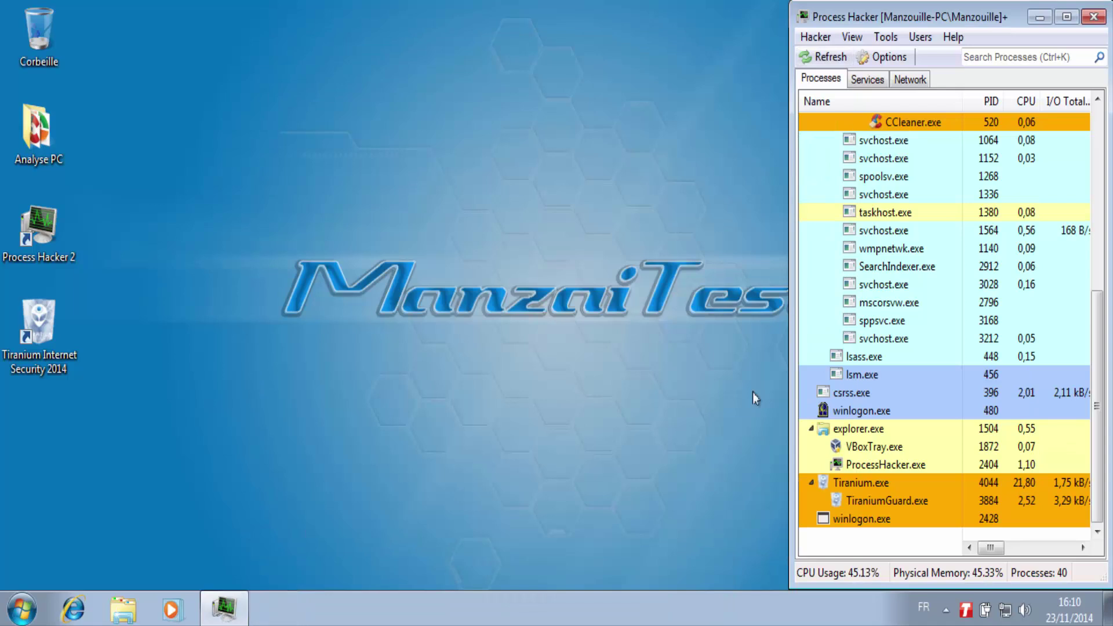
pyautogui.rightClick(968, 608)
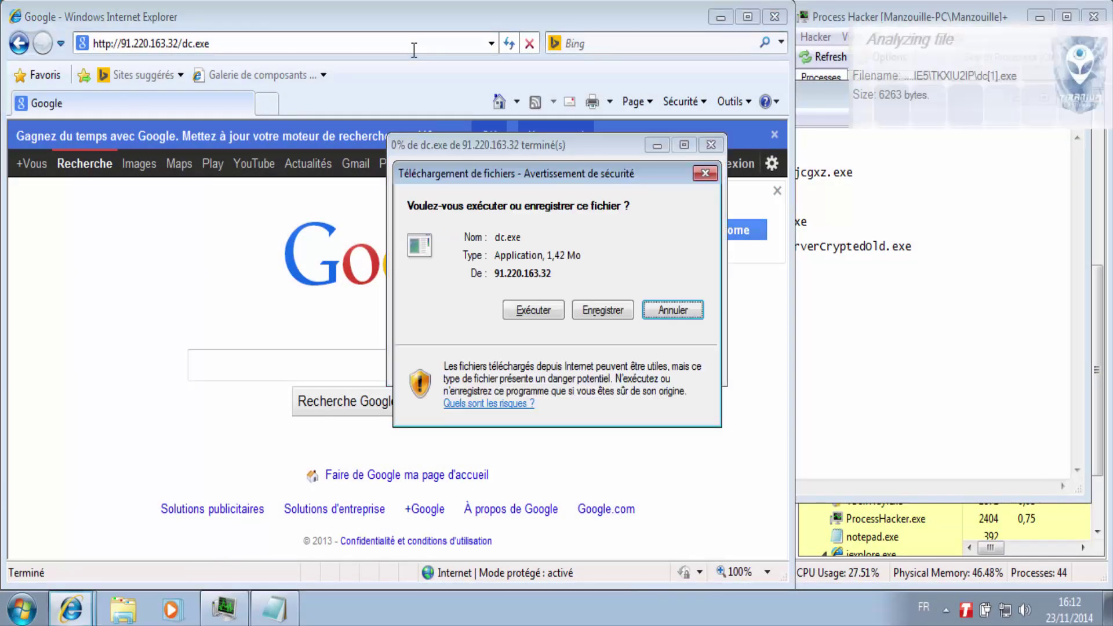
# Save dc.exe from 91.220.163.32 into the Missed folder on the desktop and dismiss the finished download
pyautogui.click(598, 312)
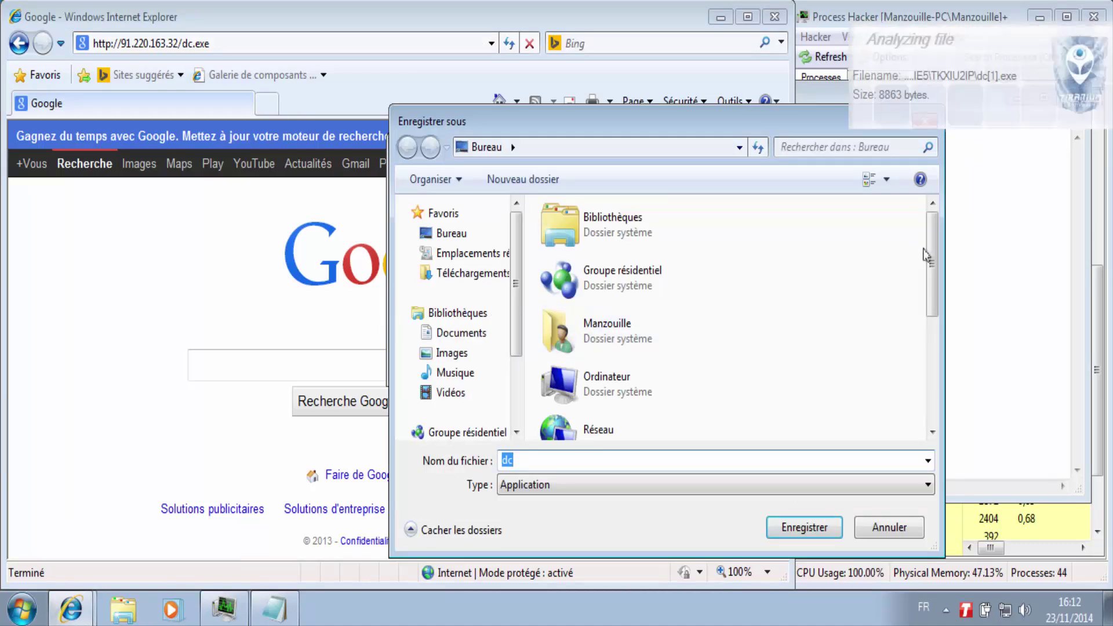
pyautogui.moveTo(931, 250); pyautogui.dragTo(932, 340)
pyautogui.doubleClick(641, 356)
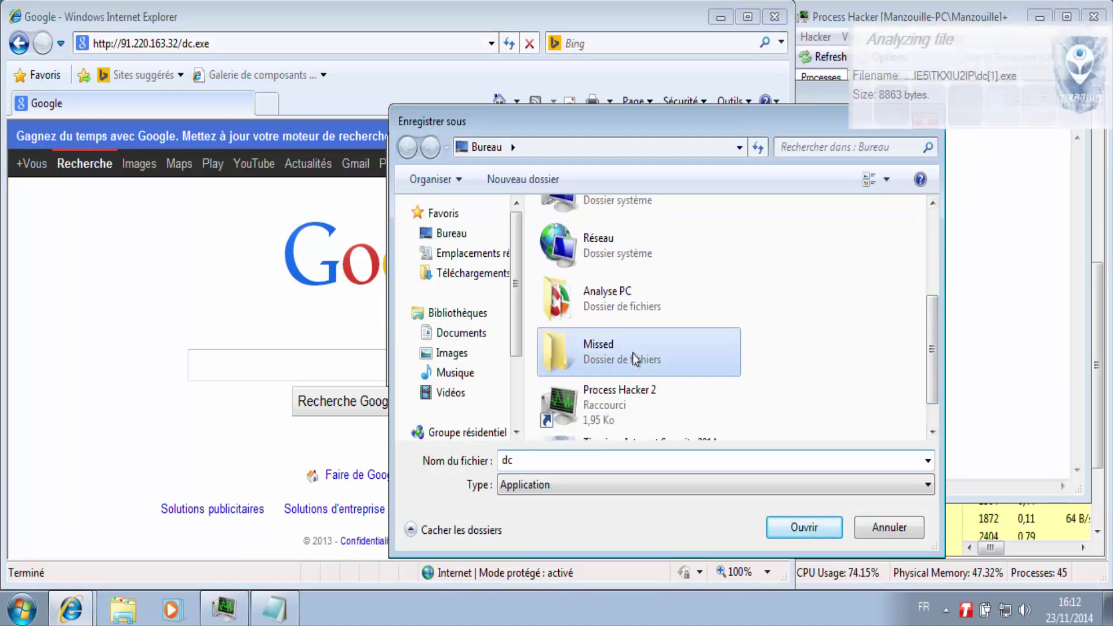
pyautogui.click(782, 529)
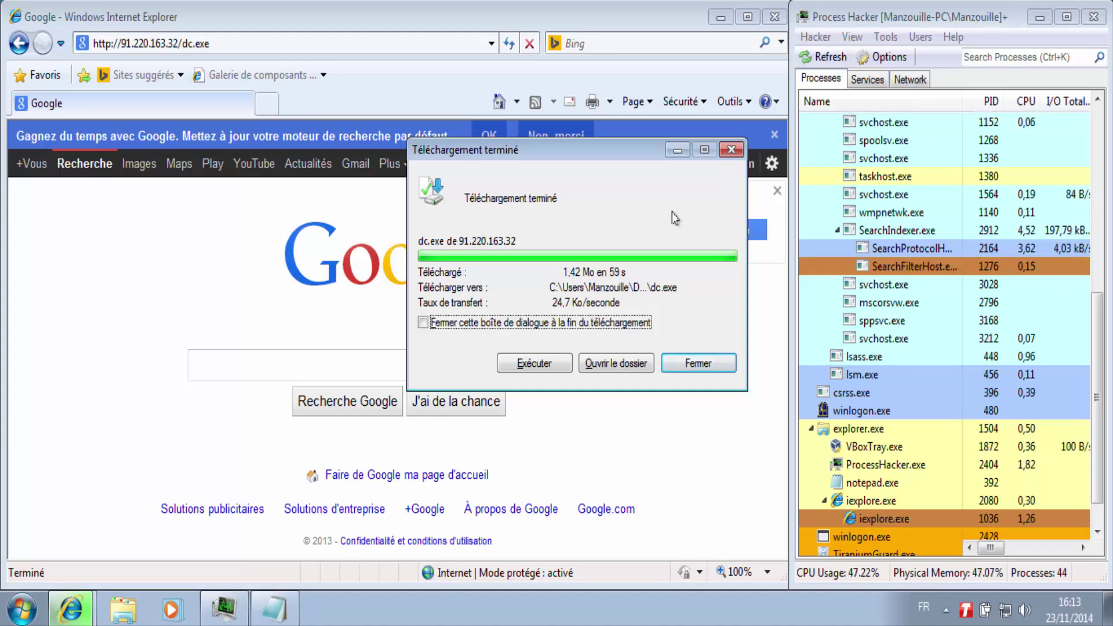
pyautogui.click(704, 365)
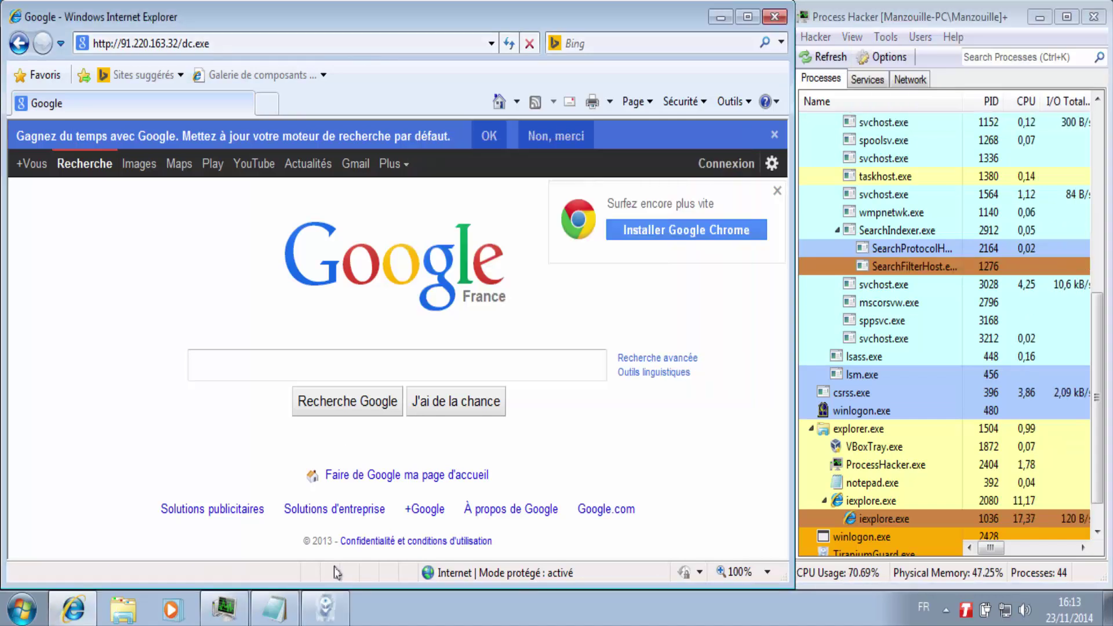
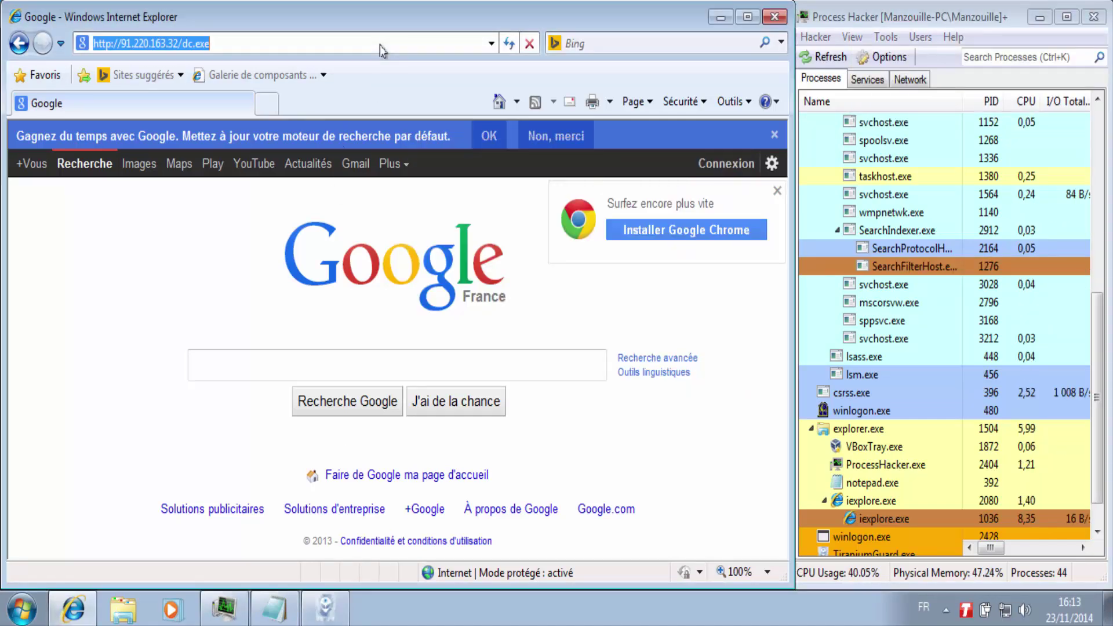
# Download nailbytes1.com/test/86lkL2Xpxa.exe into the Missed folder, dismissing the malware alert for dc.exe
pyautogui.write('nailbytes1.com/test/86lkL2Xpxa.exe')
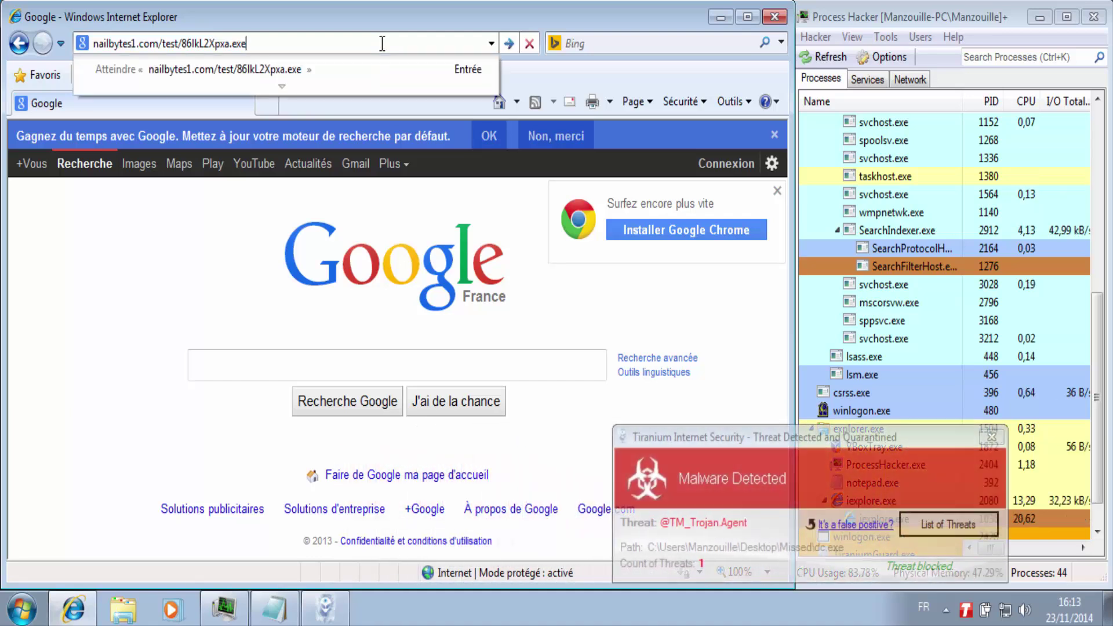
pyautogui.press('Return')
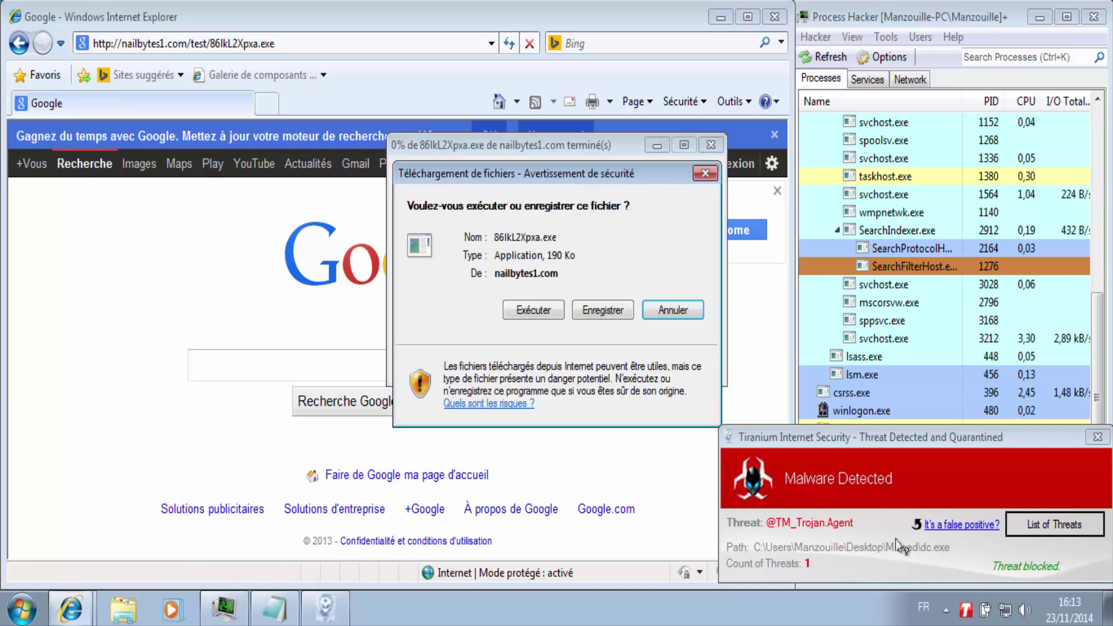
pyautogui.click(1098, 438)
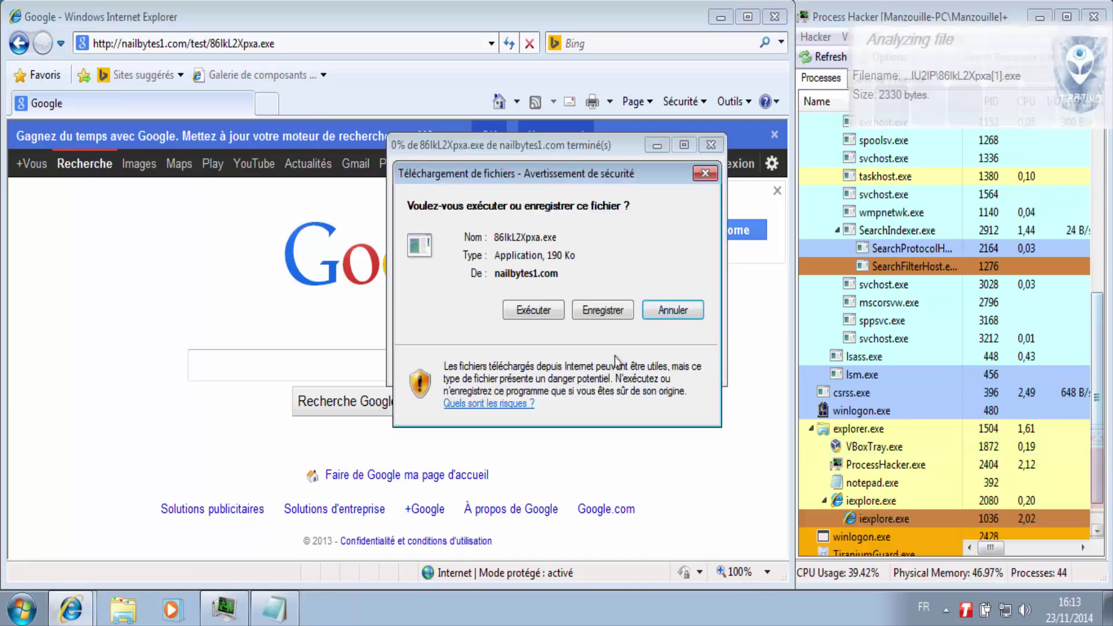
pyautogui.click(588, 313)
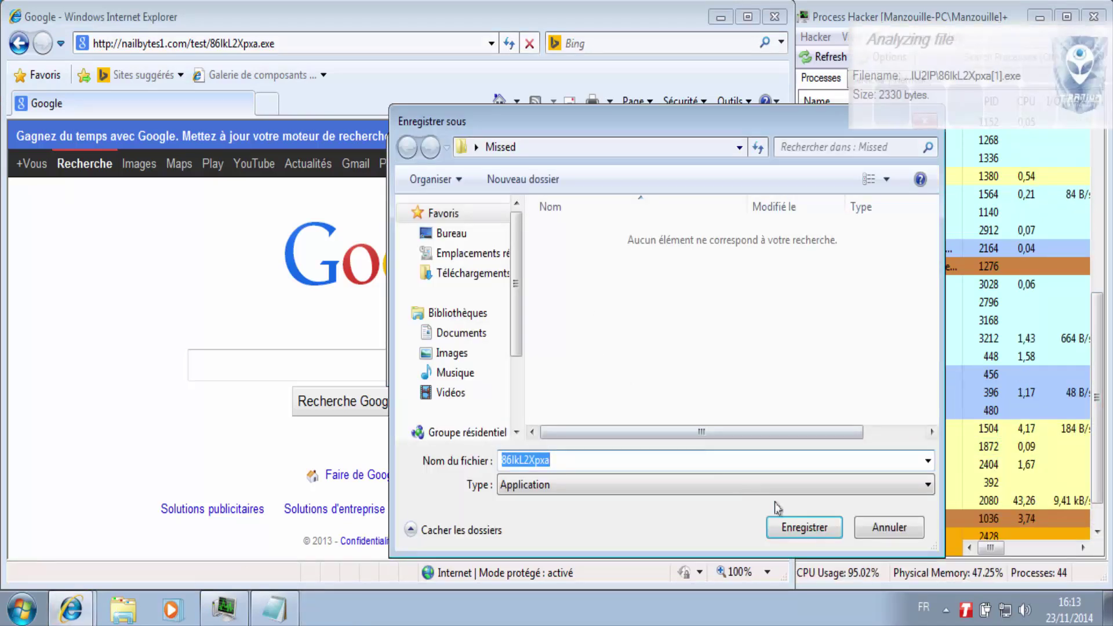
pyautogui.click(806, 529)
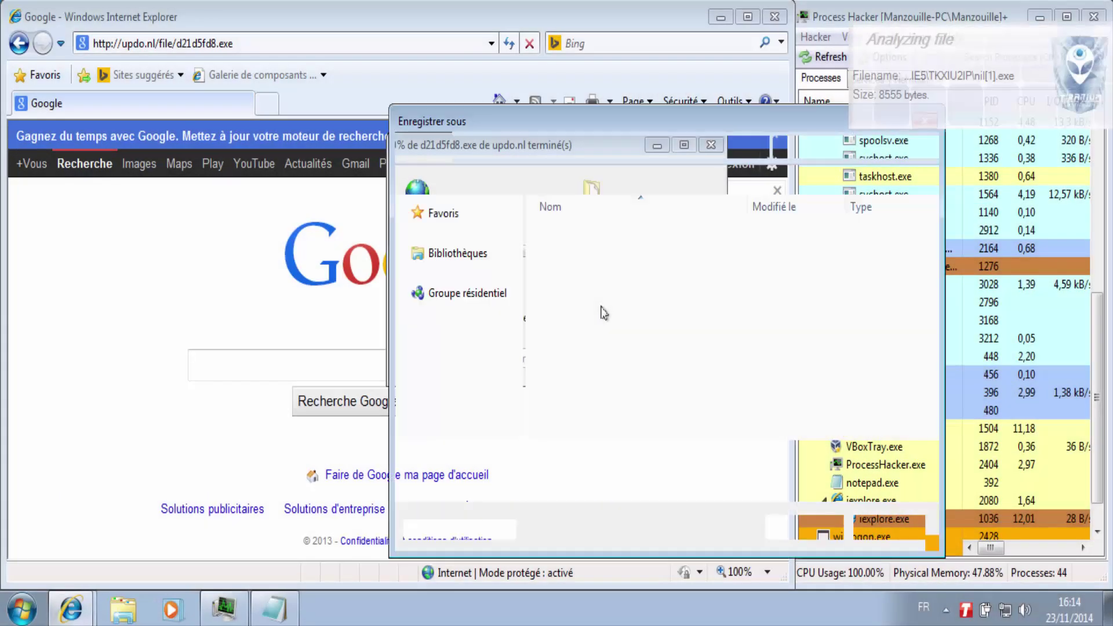
# Save nil.exe from updo.nl and server.exe from extreembilisim.com into the Missed folder, closing each finished download
pyautogui.click(791, 523)
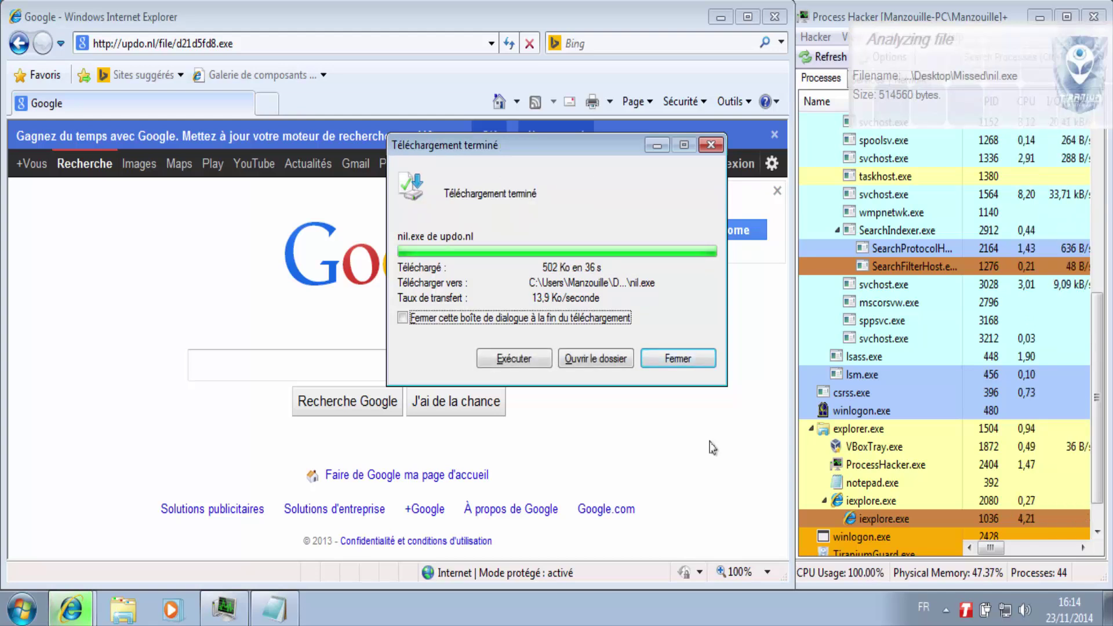
pyautogui.click(679, 361)
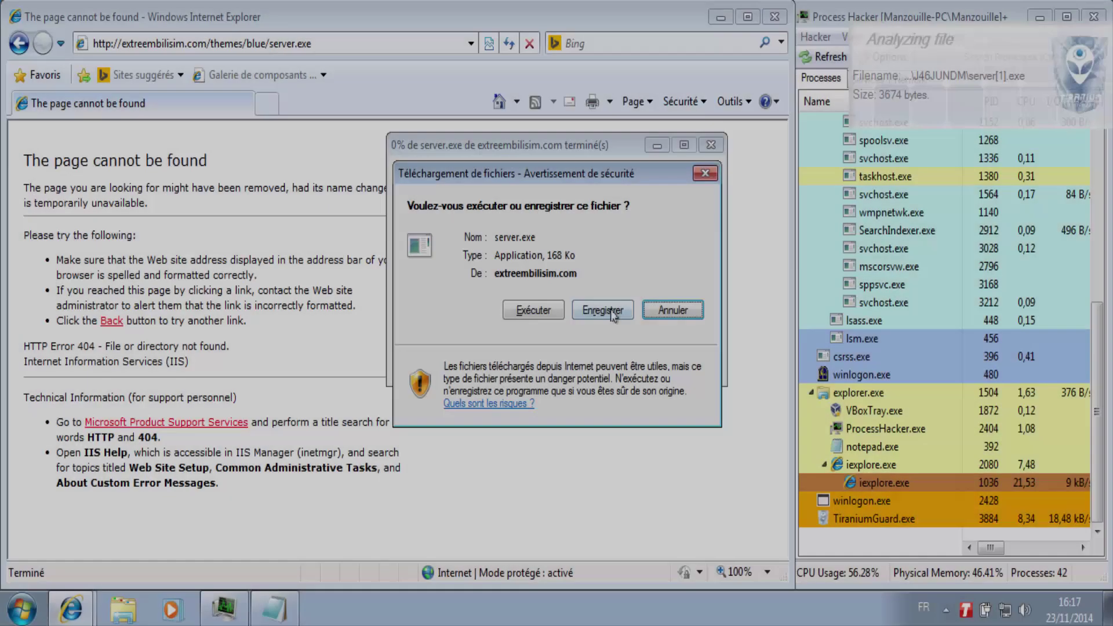
pyautogui.click(670, 241)
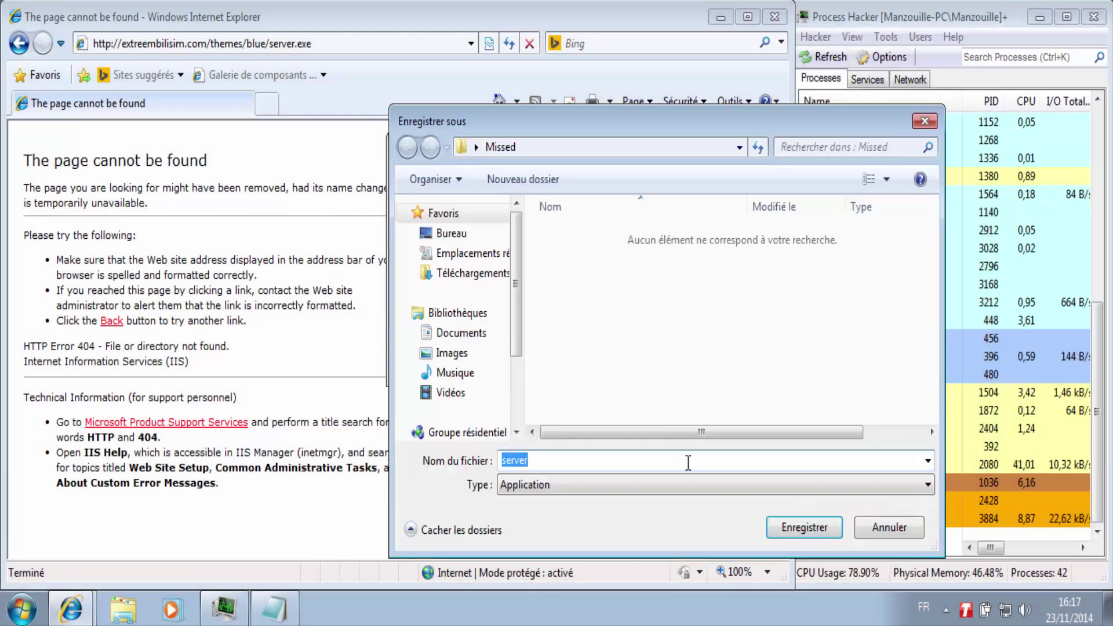
pyautogui.click(771, 529)
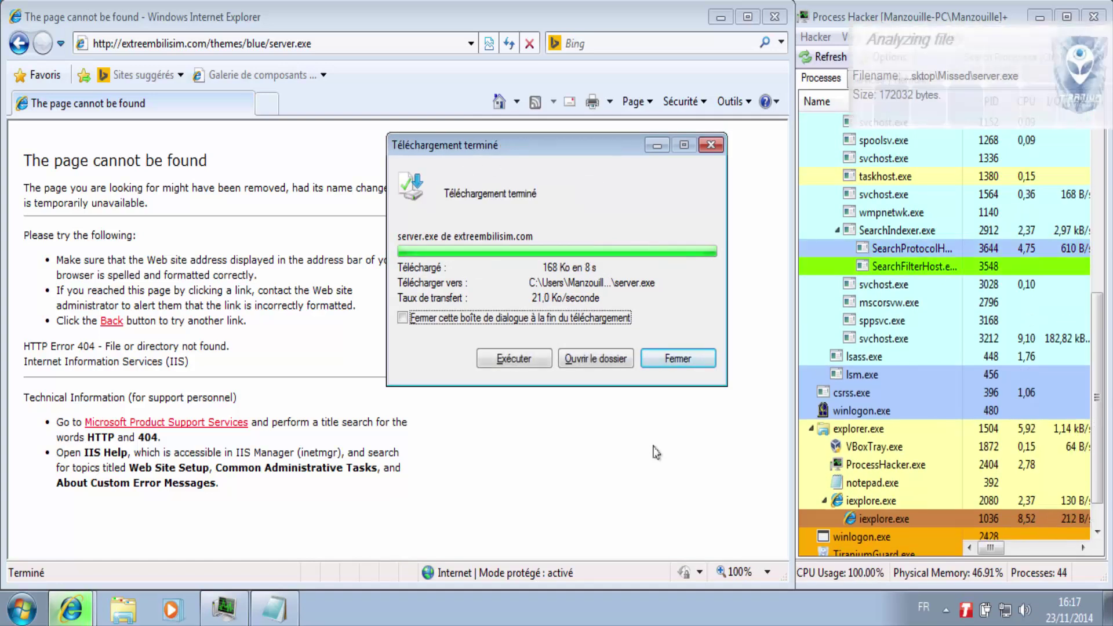
pyautogui.click(672, 359)
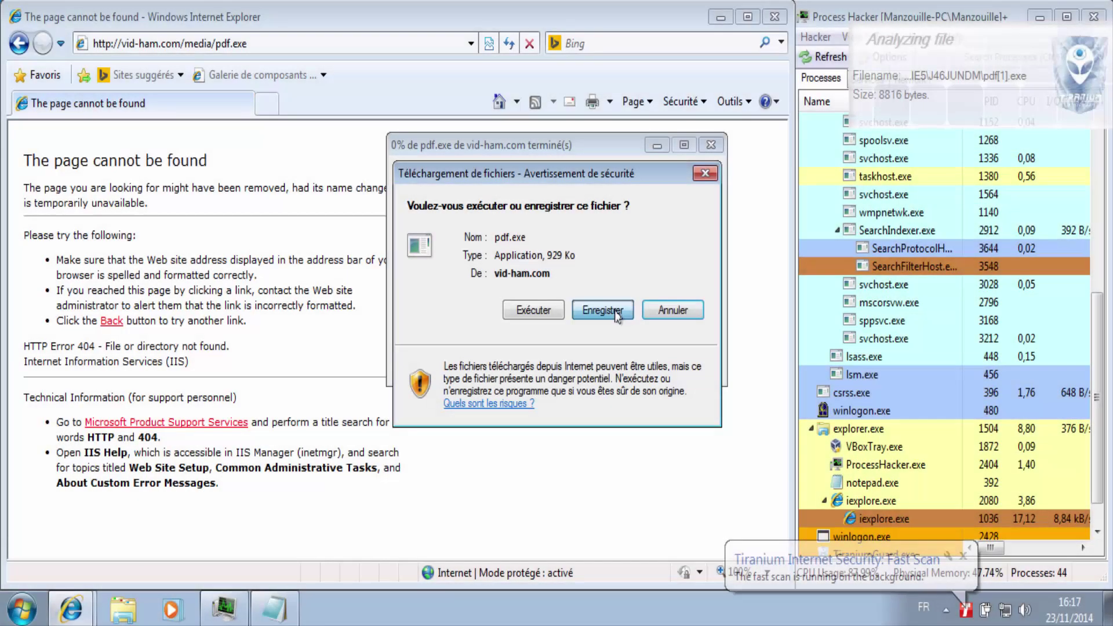
# Save pdf.exe from vid-ham.com and panelServerCryptedOld.exe from extreembilisim.com into the Missed folder
pyautogui.click(603, 311)
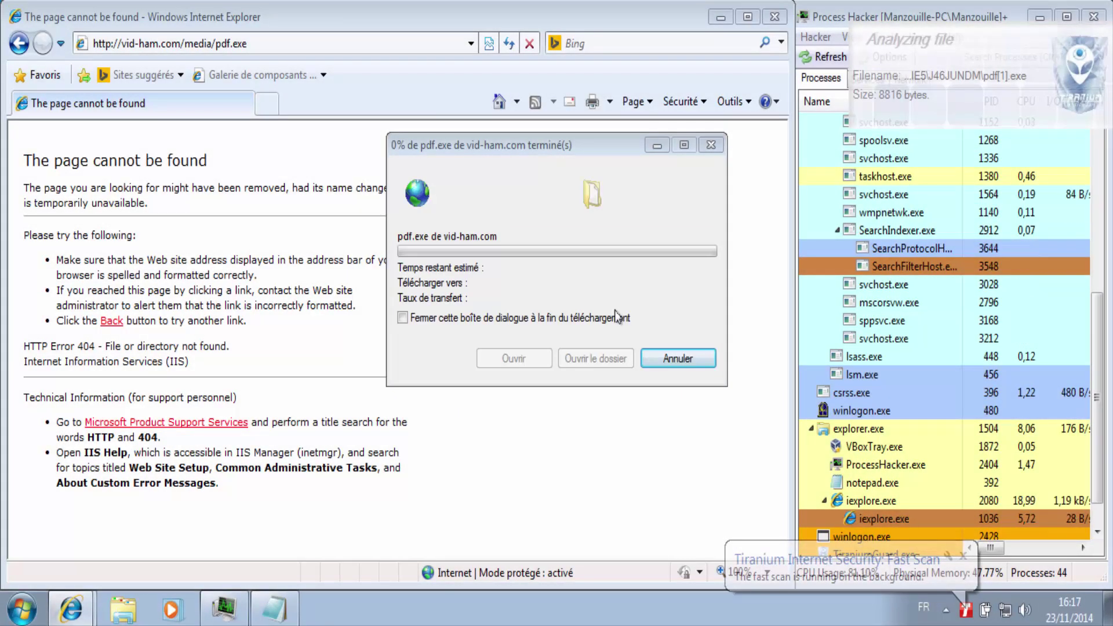
pyautogui.click(802, 526)
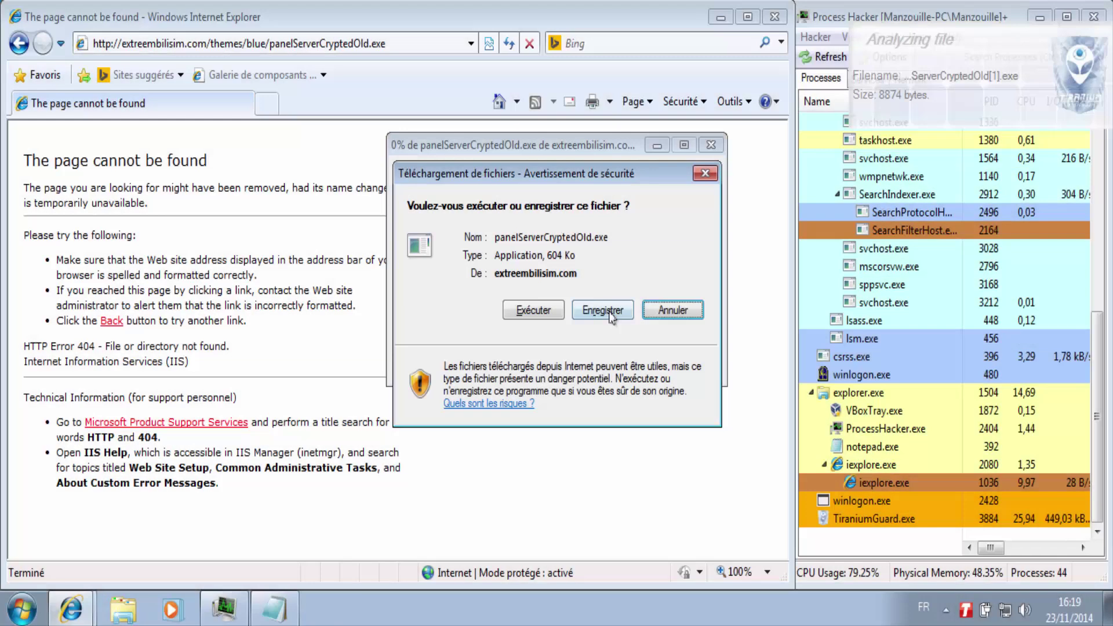
pyautogui.click(603, 310)
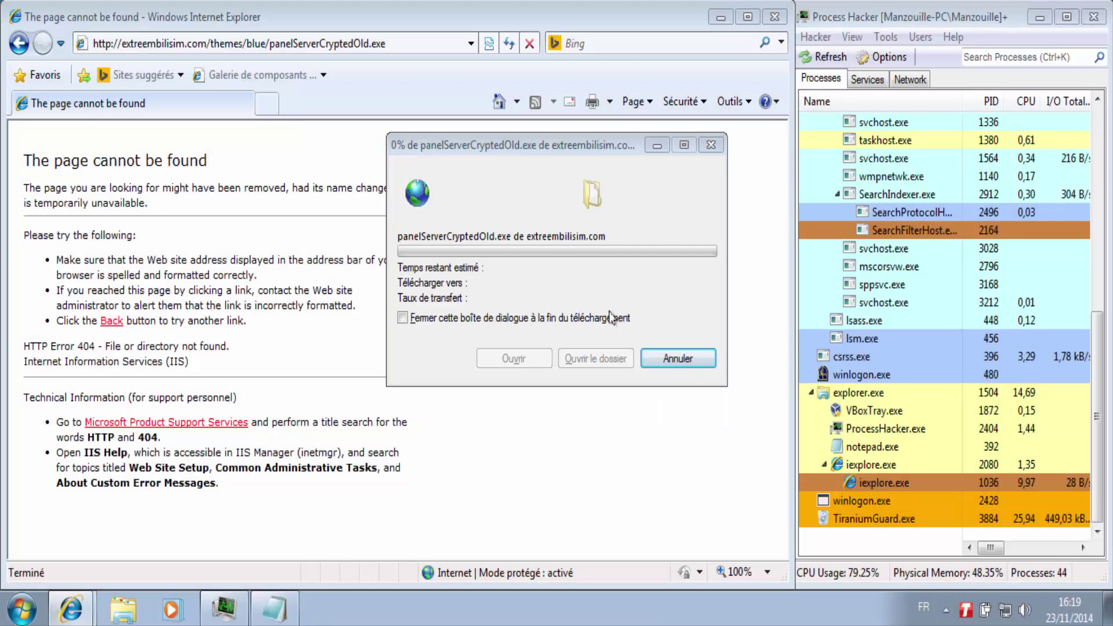
pyautogui.click(804, 527)
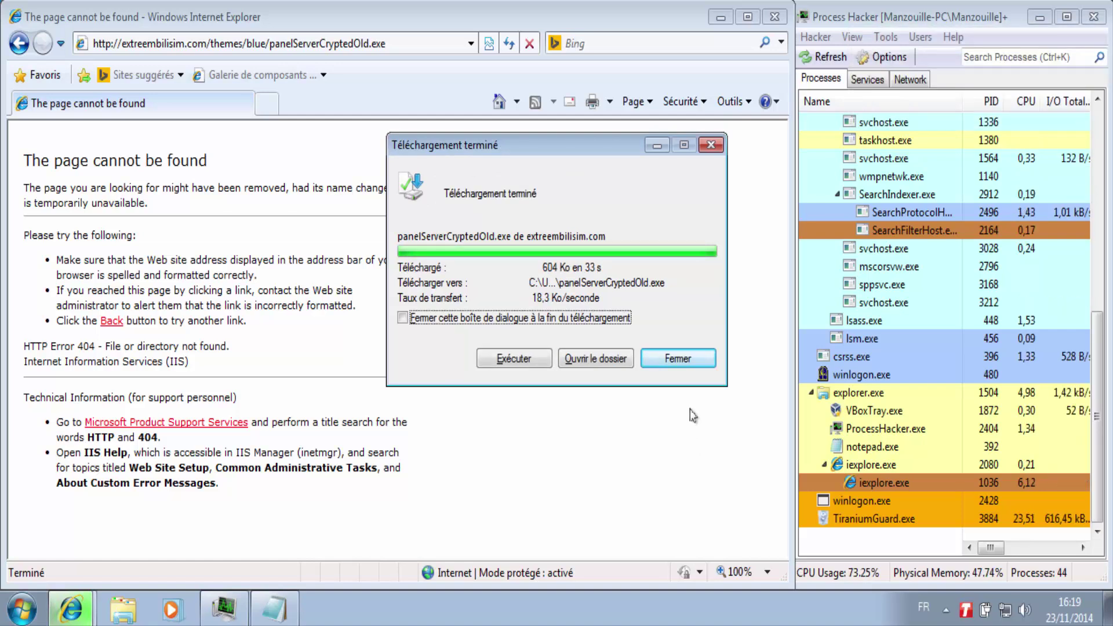
# Close the finished download of panelServerCryptedOld.exe
pyautogui.click(688, 362)
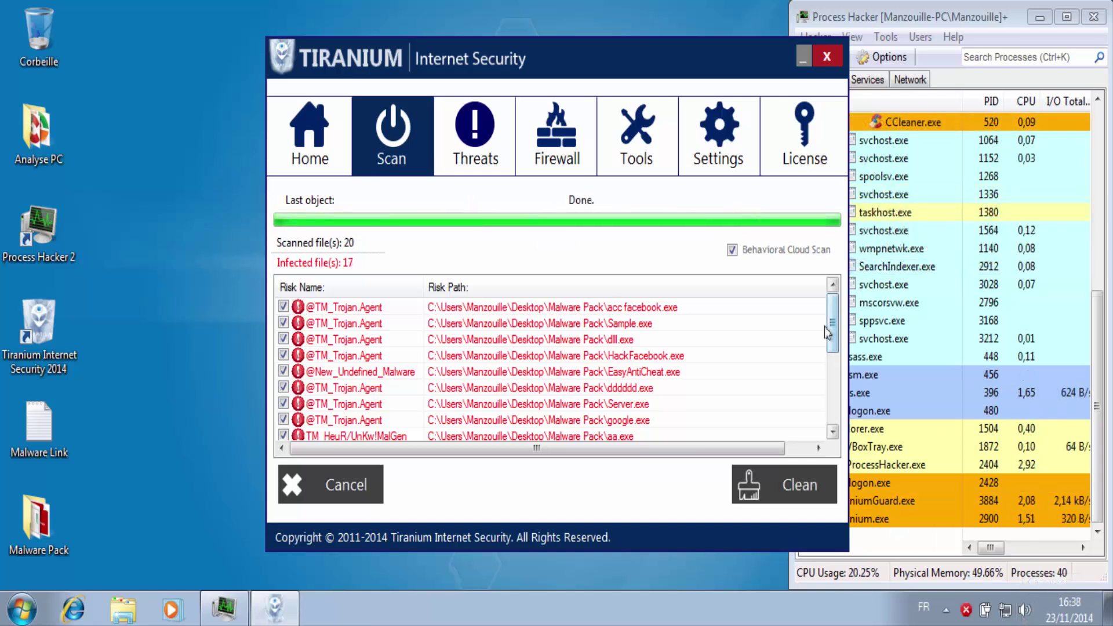
# Clean all selected infected files found in the Malware Pack folder, and leave the scan results for the Home page
pyautogui.moveTo(834, 324)
pyautogui.mouseDown()
pyautogui.moveTo(843, 398)
pyautogui.moveTo(836, 318)
pyautogui.mouseUp()
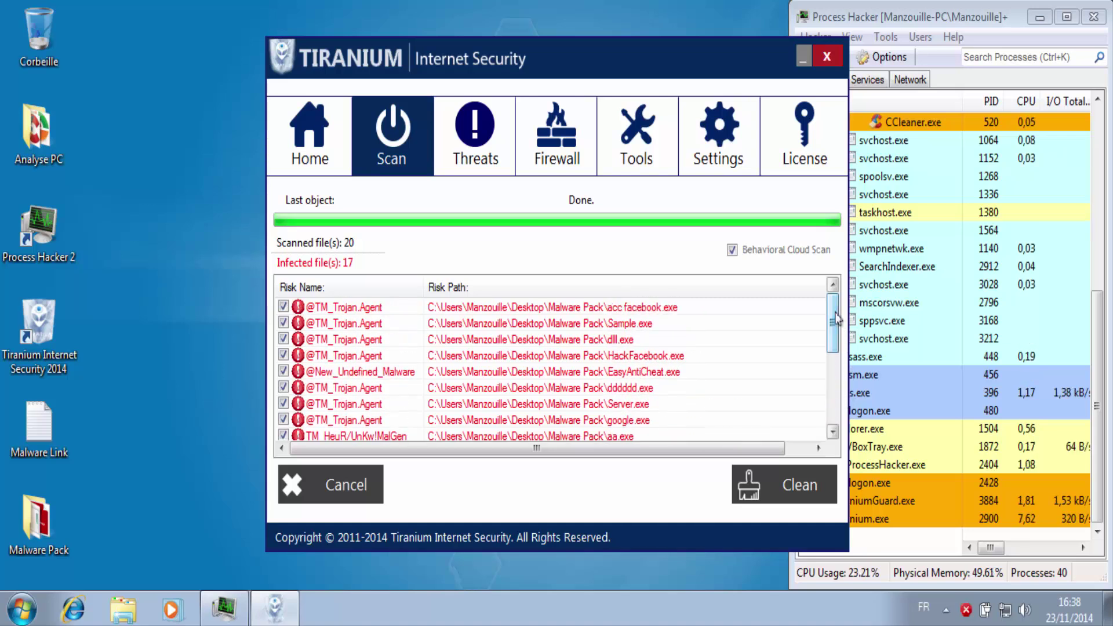
pyautogui.click(785, 475)
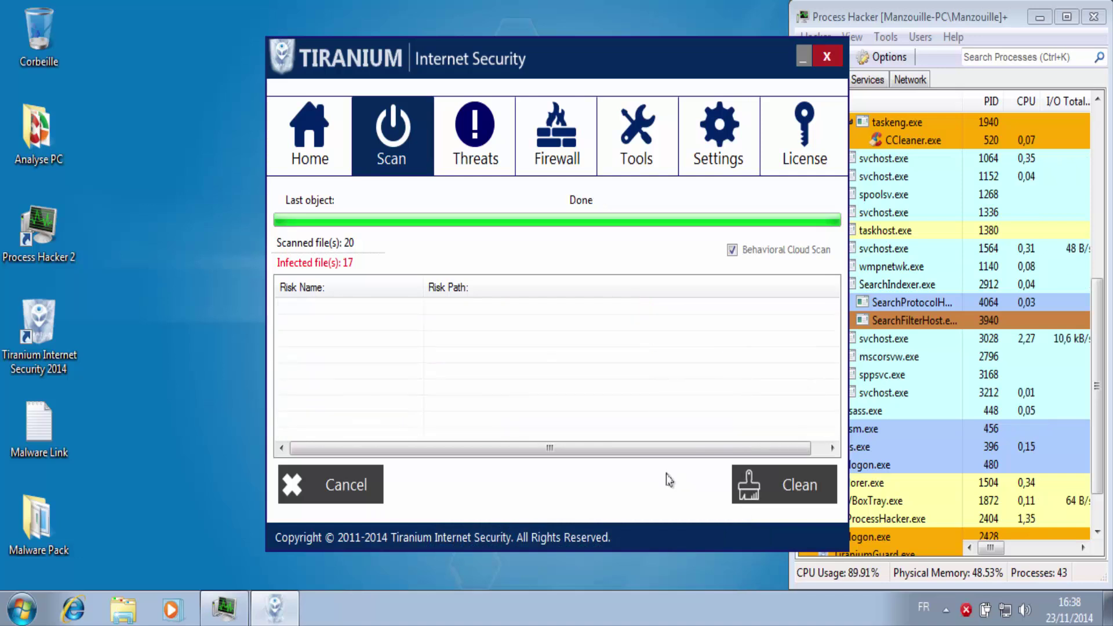
pyautogui.click(350, 485)
pyautogui.click(307, 139)
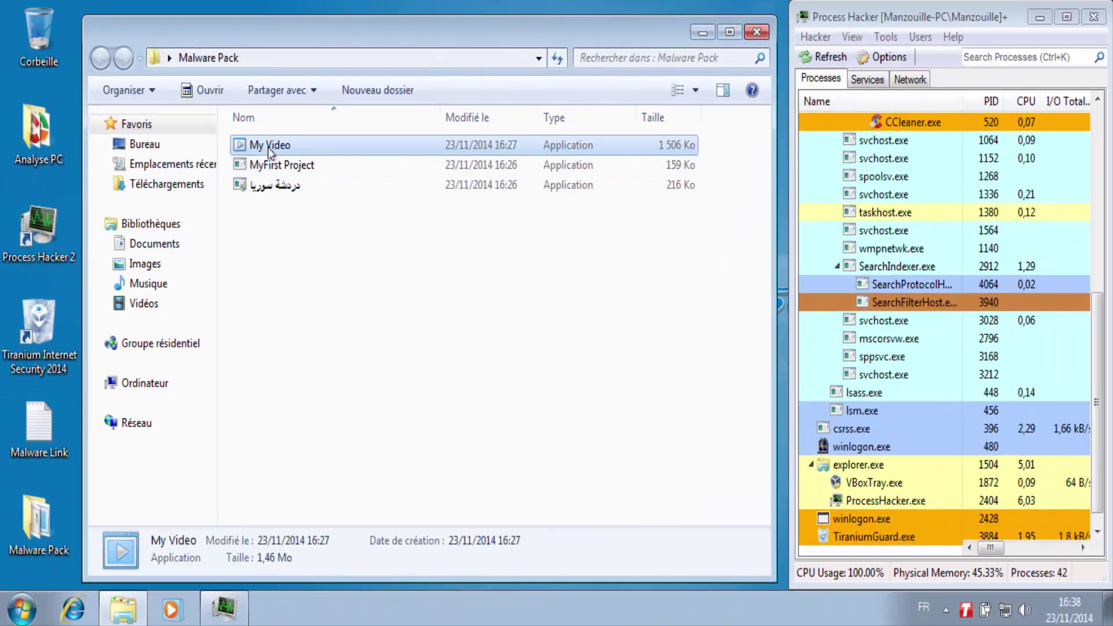
# Run My Video and MyFirst Project from the Malware Pack folder, allowing each one despite the security warning
pyautogui.doubleClick(269, 150)
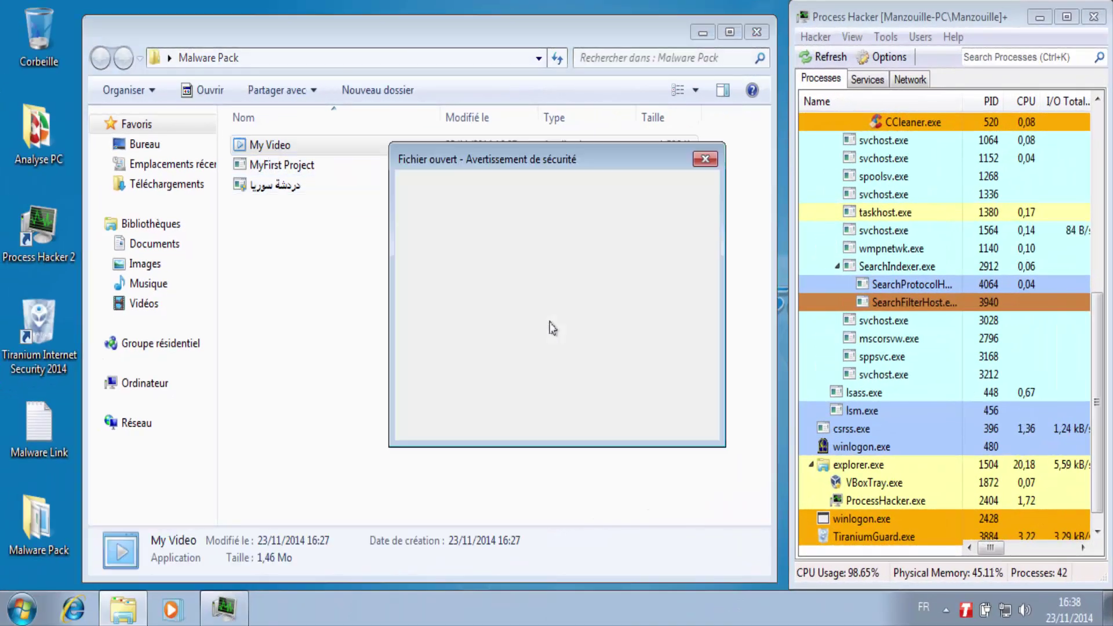
pyautogui.press('Return')
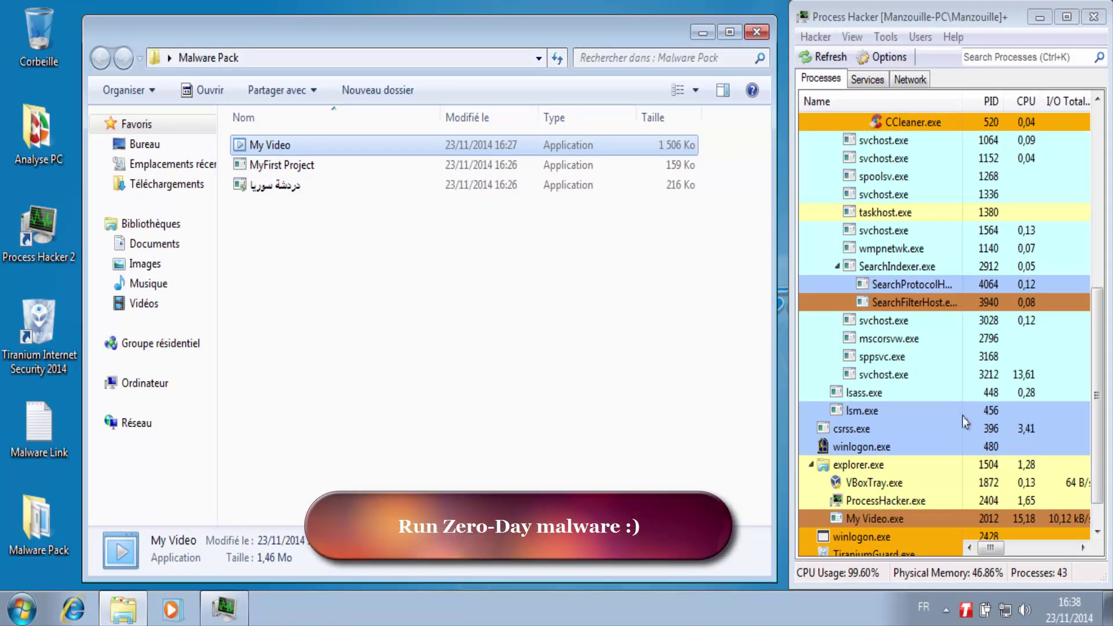
pyautogui.click(483, 366)
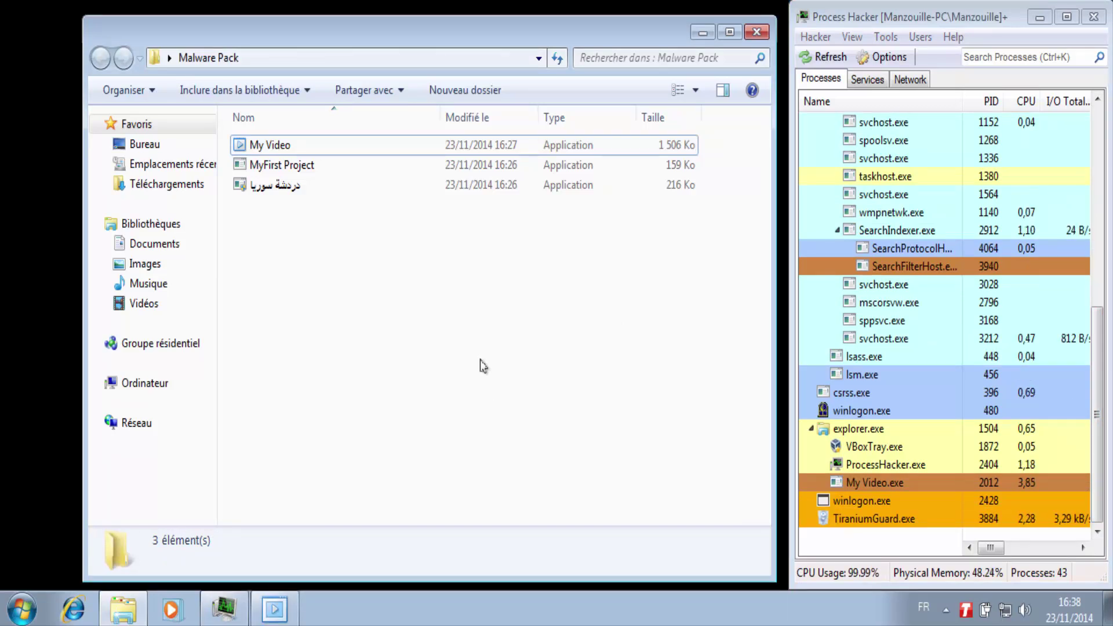
pyautogui.doubleClick(293, 166)
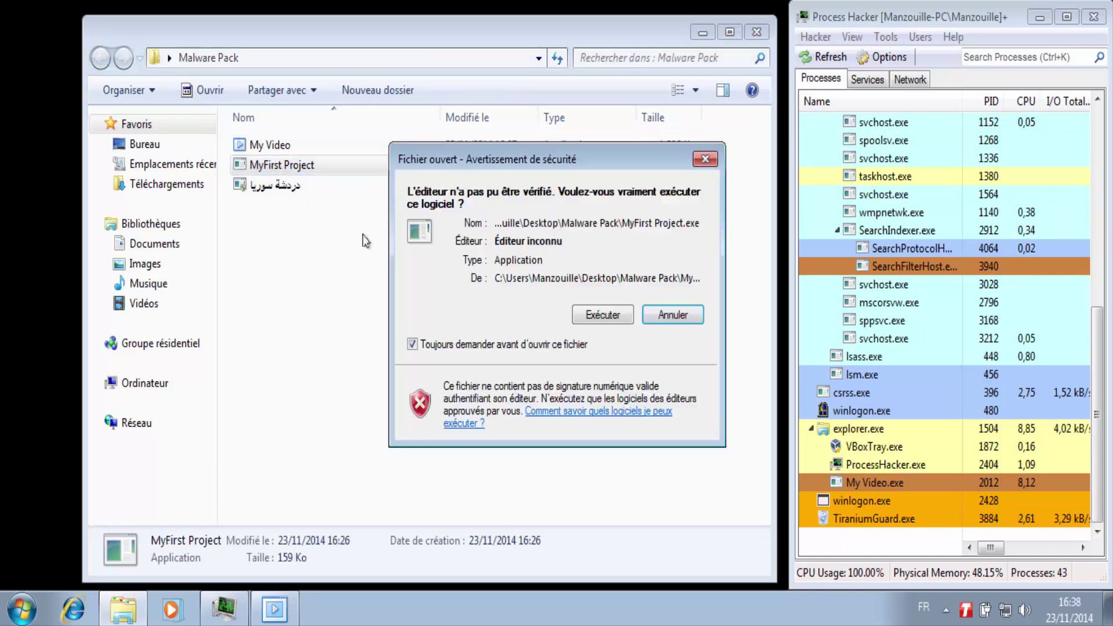
pyautogui.click(596, 319)
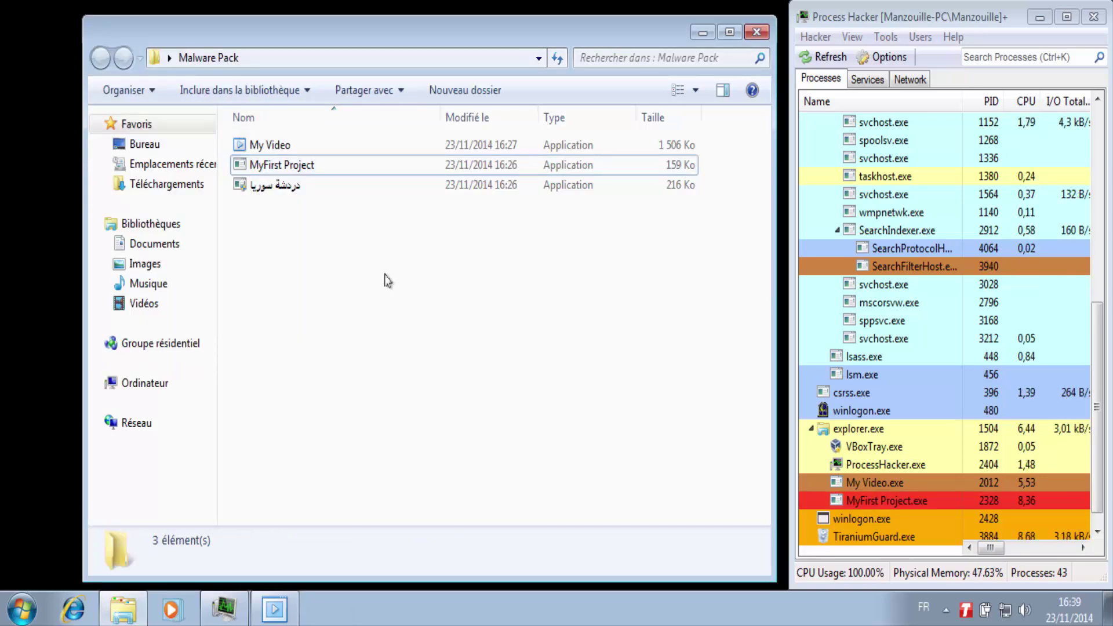
# Run the دردشة سوريا application from the Malware Pack folder, allow it to execute, and dismiss the Server.exe access error
pyautogui.click(284, 187)
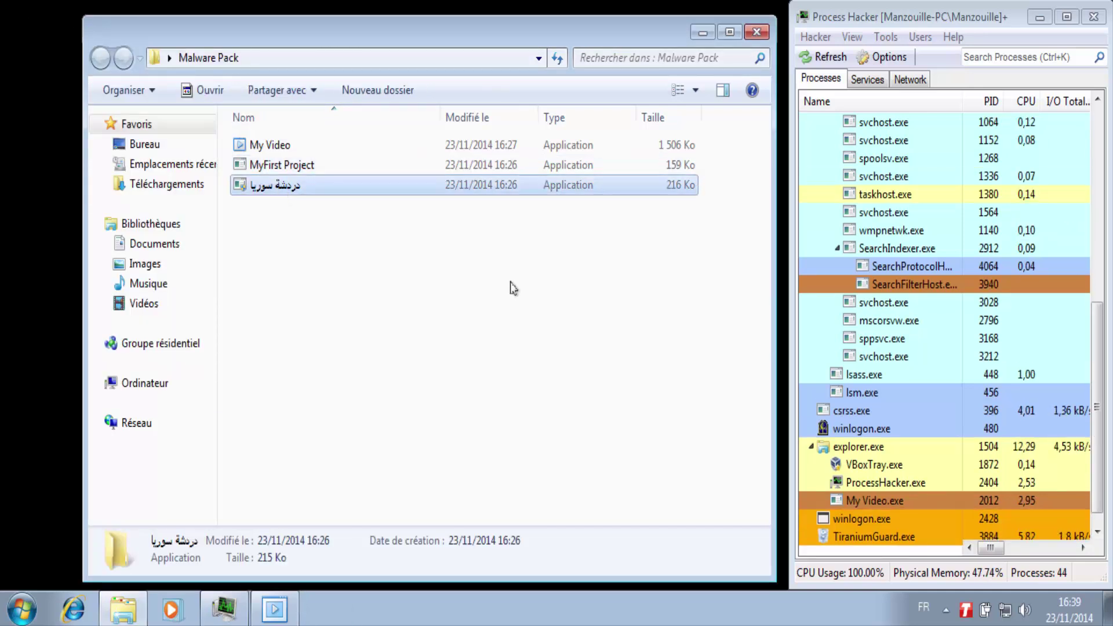
pyautogui.press('Return')
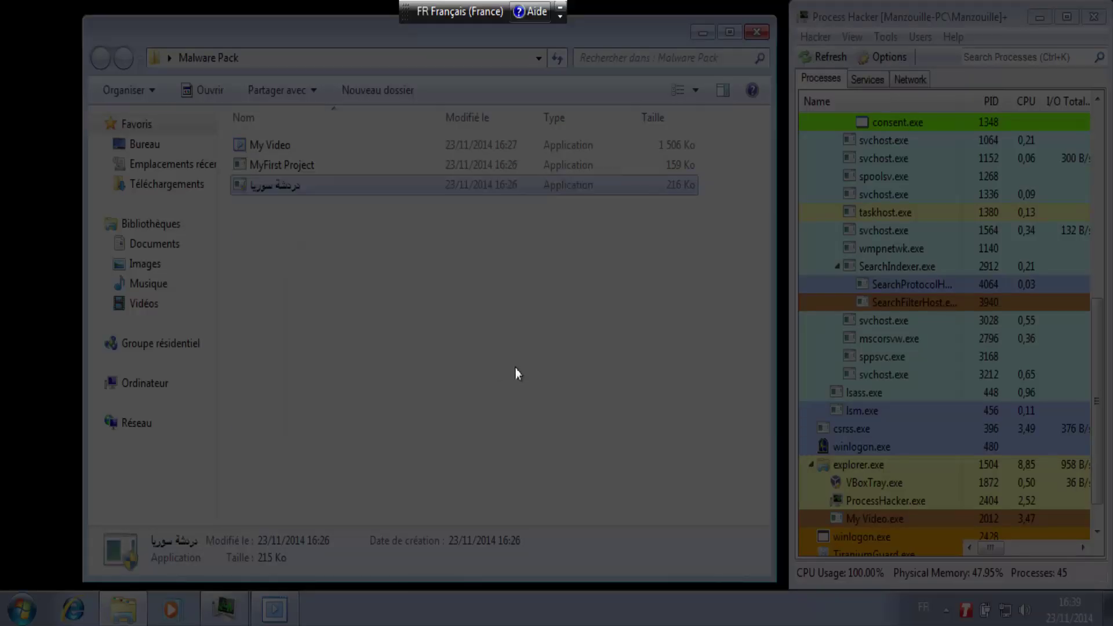
pyautogui.click(515, 367)
pyautogui.click(1098, 518)
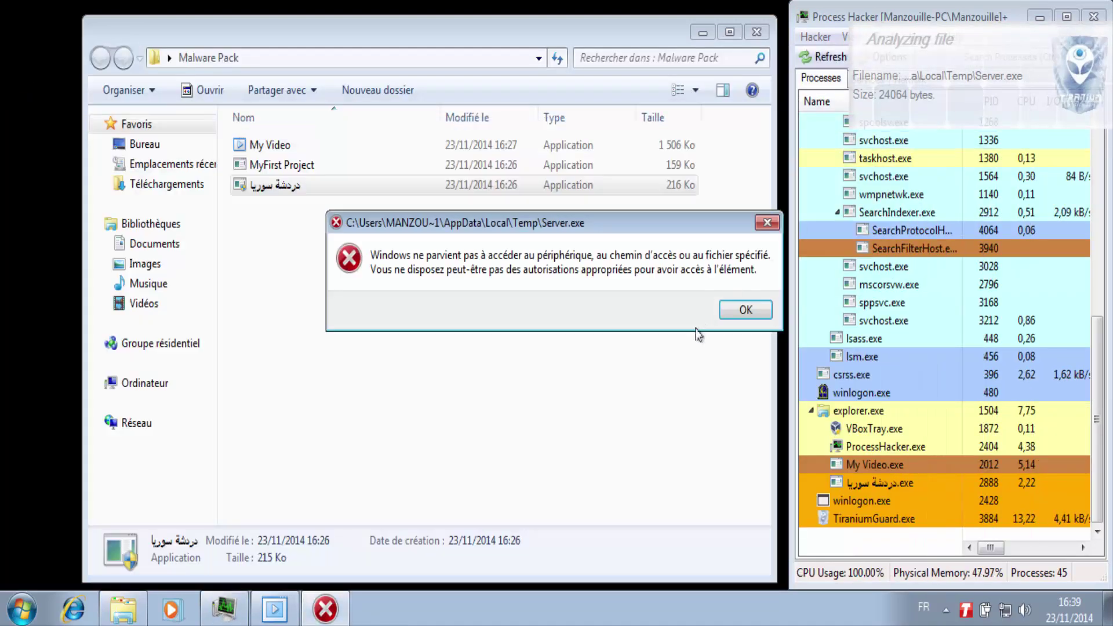
pyautogui.click(744, 310)
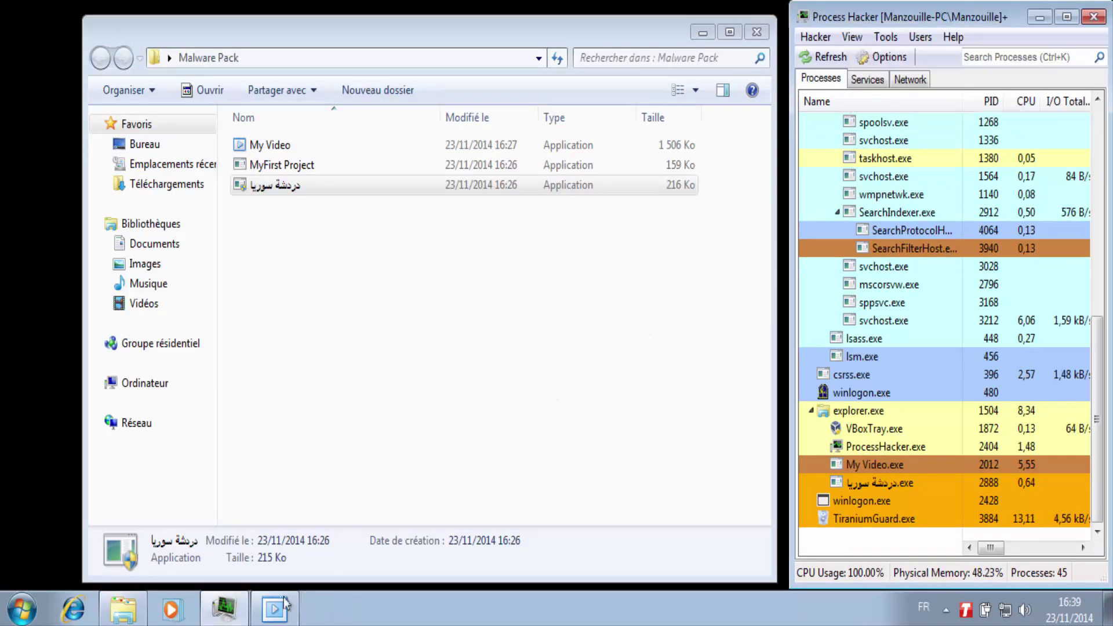
# Close the running My Video program, cancelling the compatibility assistant, and close the Malware Pack folder
pyautogui.moveTo(276, 619)
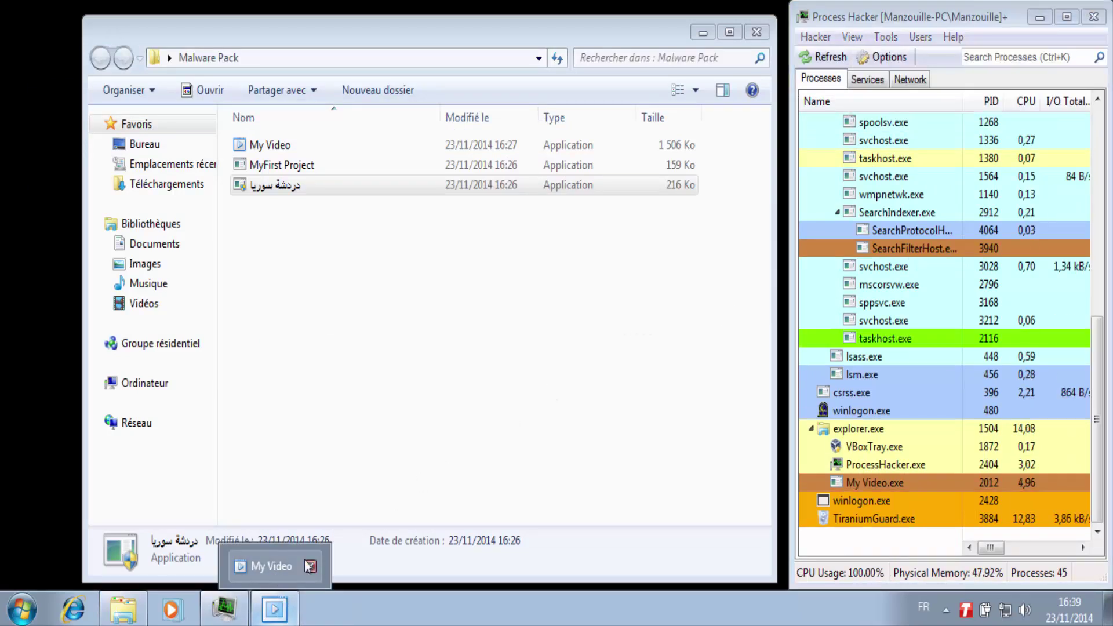
pyautogui.click(311, 568)
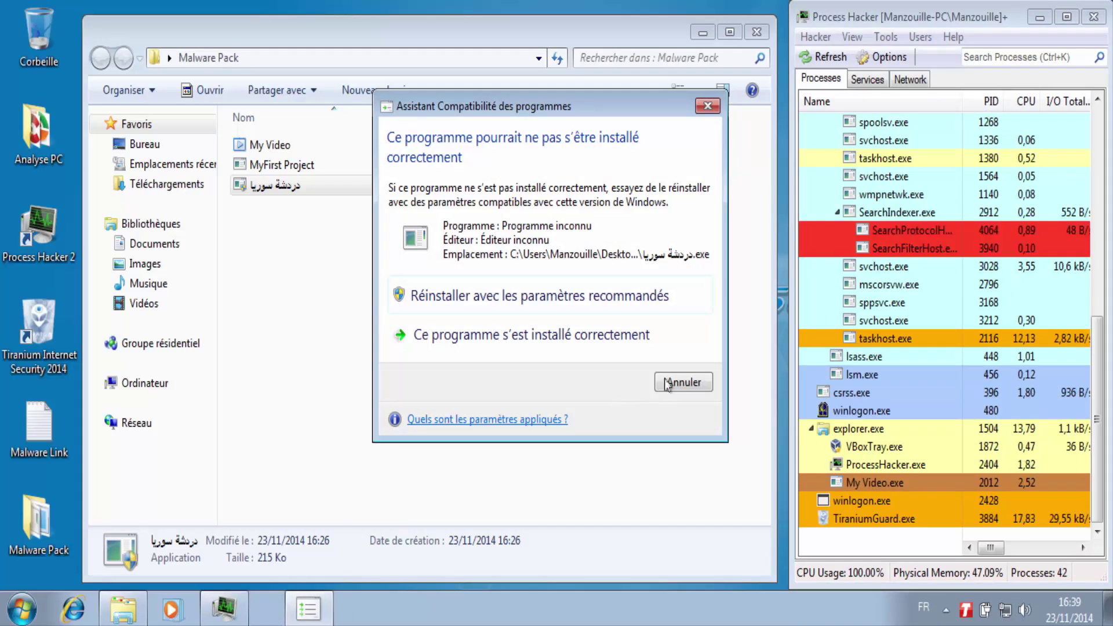
pyautogui.click(677, 379)
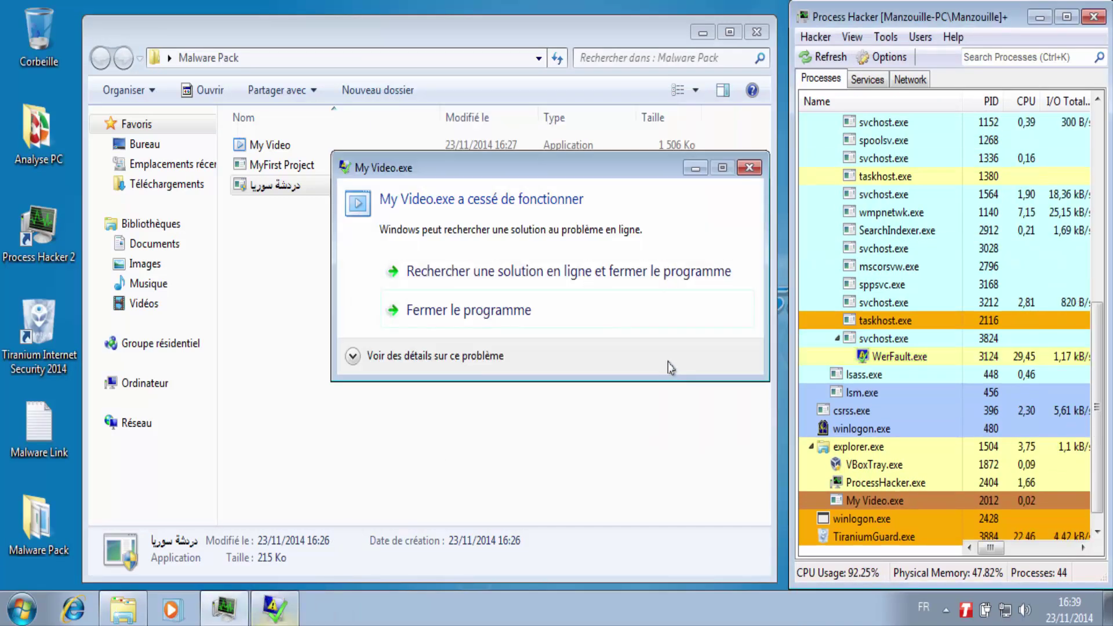
pyautogui.click(647, 320)
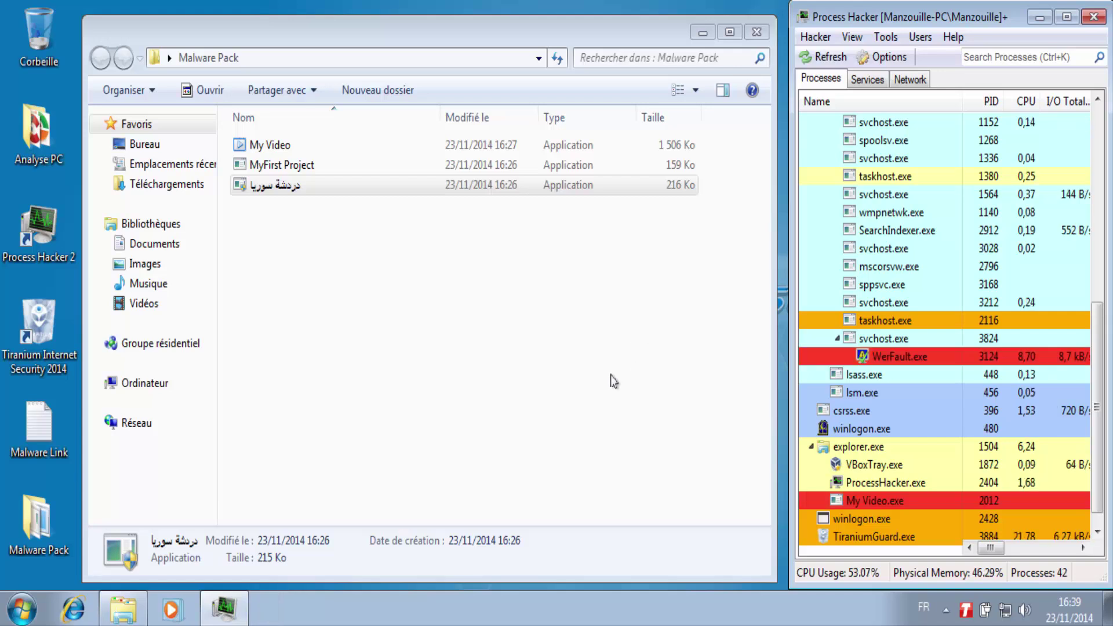
pyautogui.hotkey('alt', 'F4')
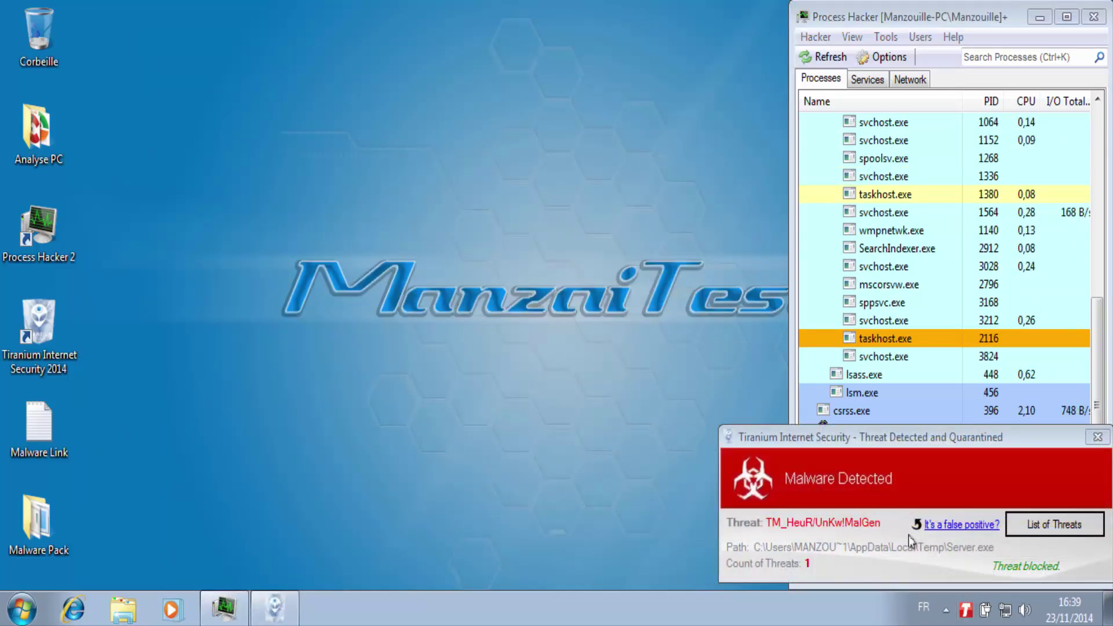
# Open Tiranium Internet Security from the malware alert, run a Quick Scan, and close the finished scan window
pyautogui.click(1054, 525)
pyautogui.click(393, 136)
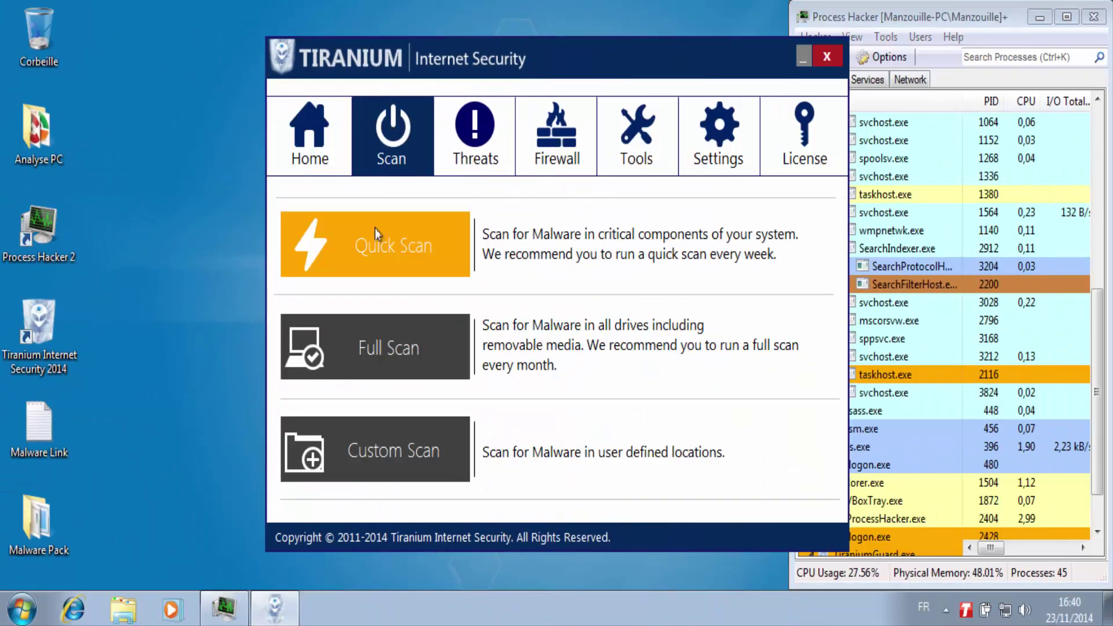
pyautogui.click(375, 232)
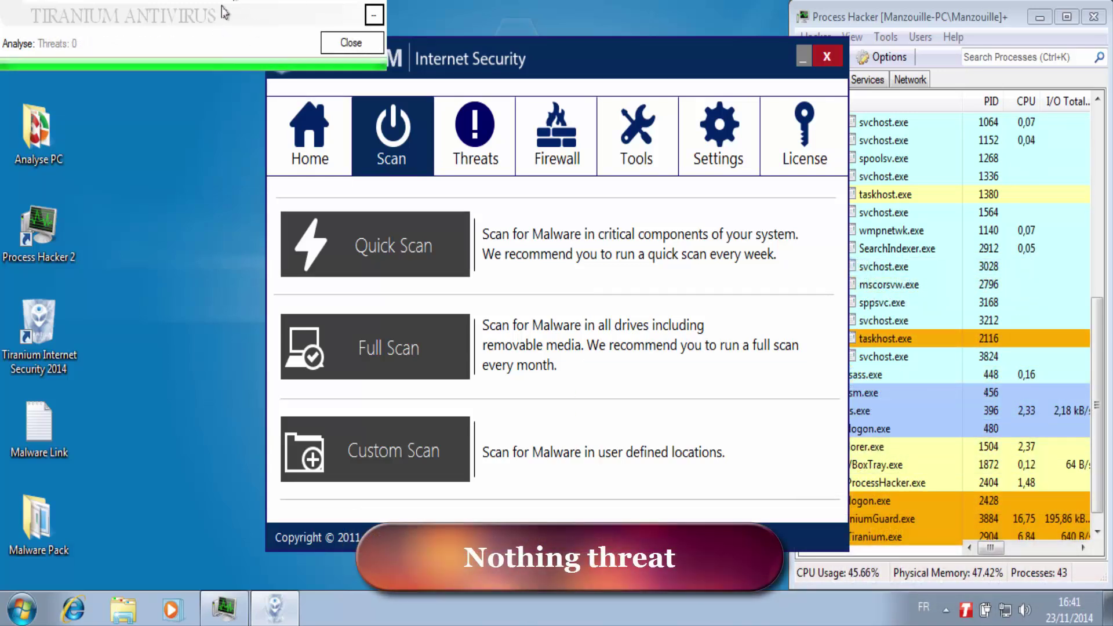
pyautogui.click(342, 42)
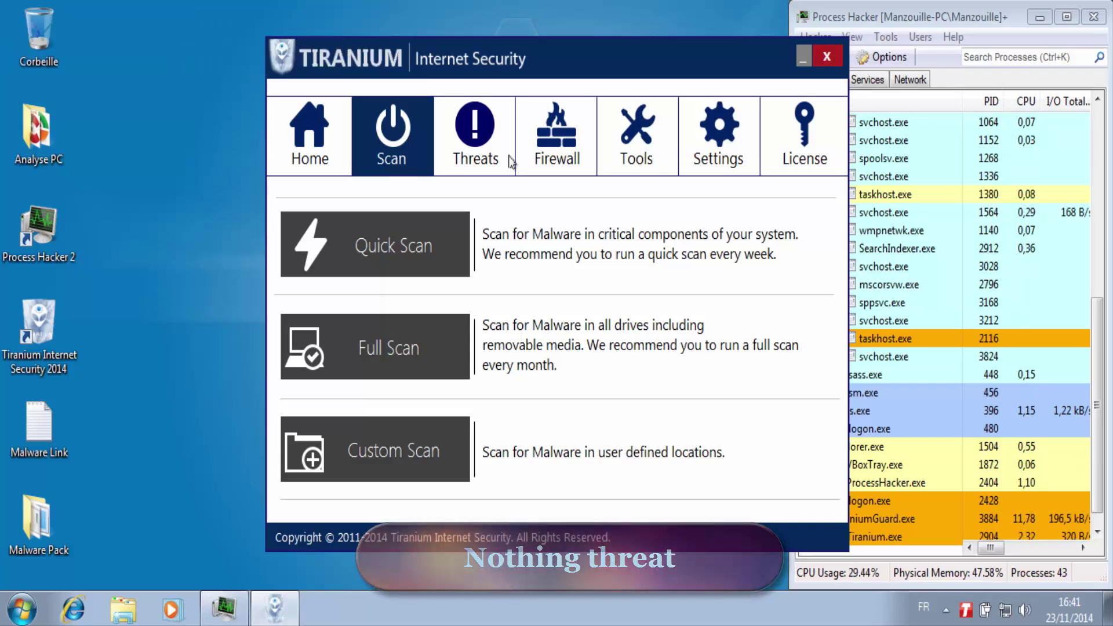